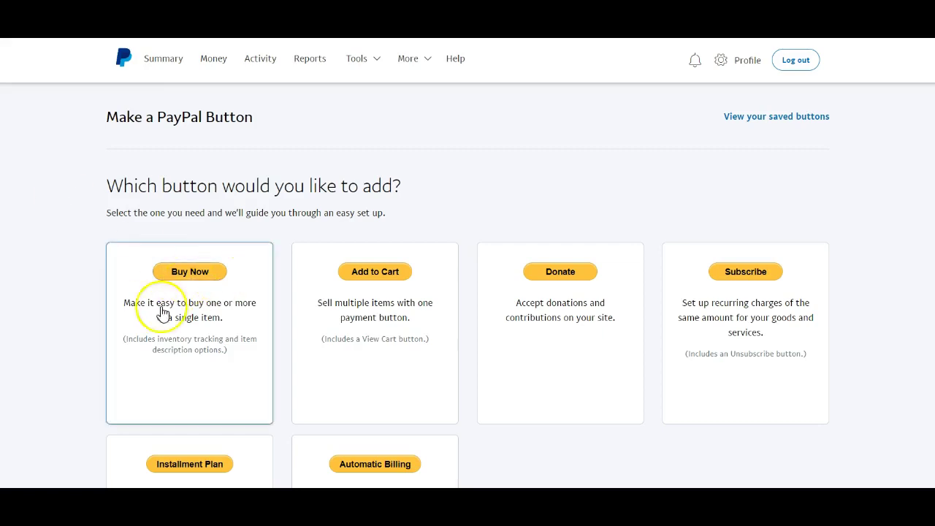
# - Open the PayPal buttons page from the account's business tools
pyautogui.scroll(-1, 156, 309)
pyautogui.scroll(1, 151, 299)
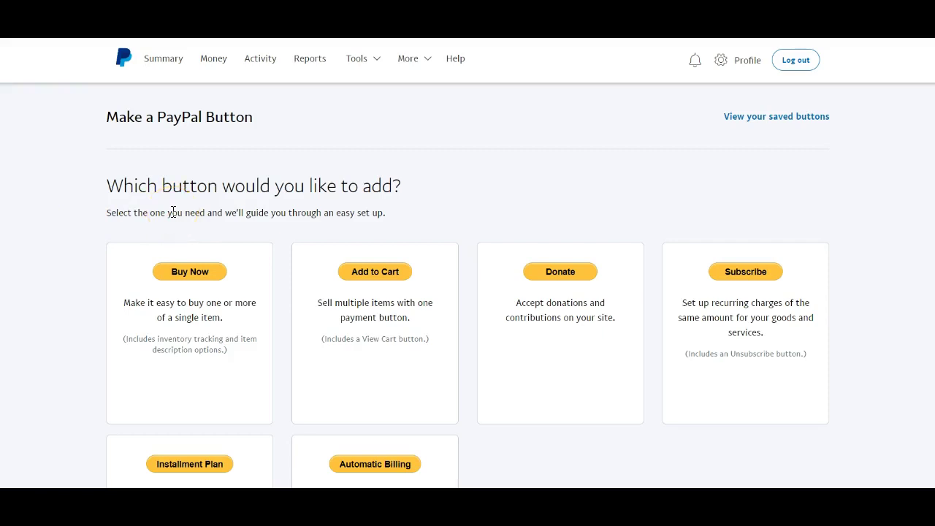
pyautogui.click(364, 72)
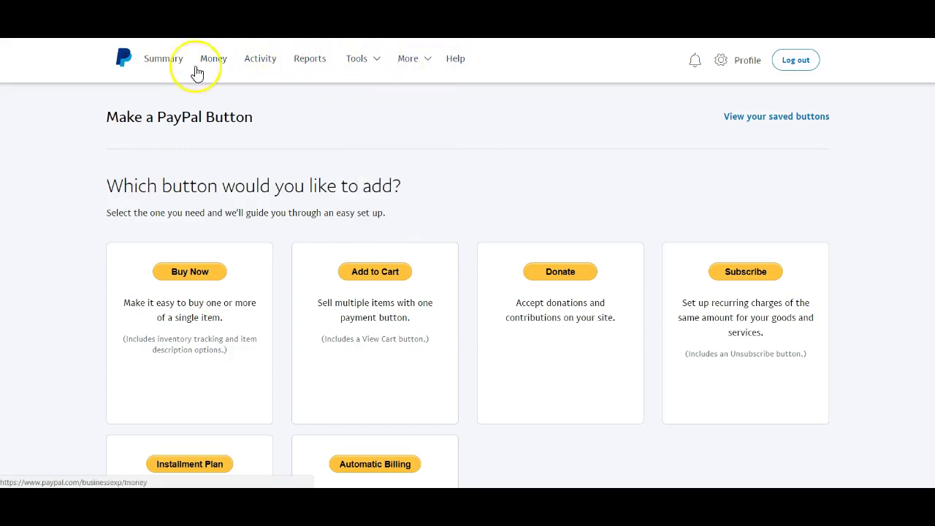
pyautogui.moveTo(369, 70)
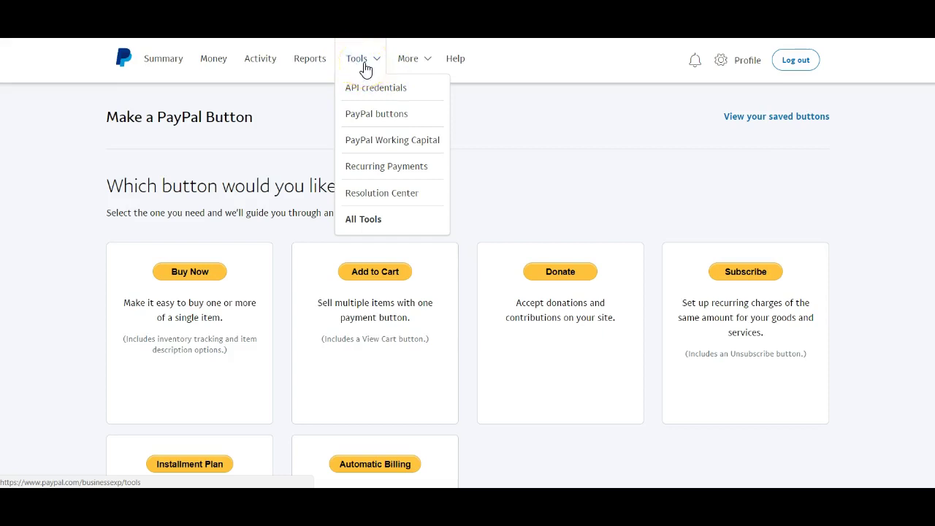
pyautogui.click(376, 118)
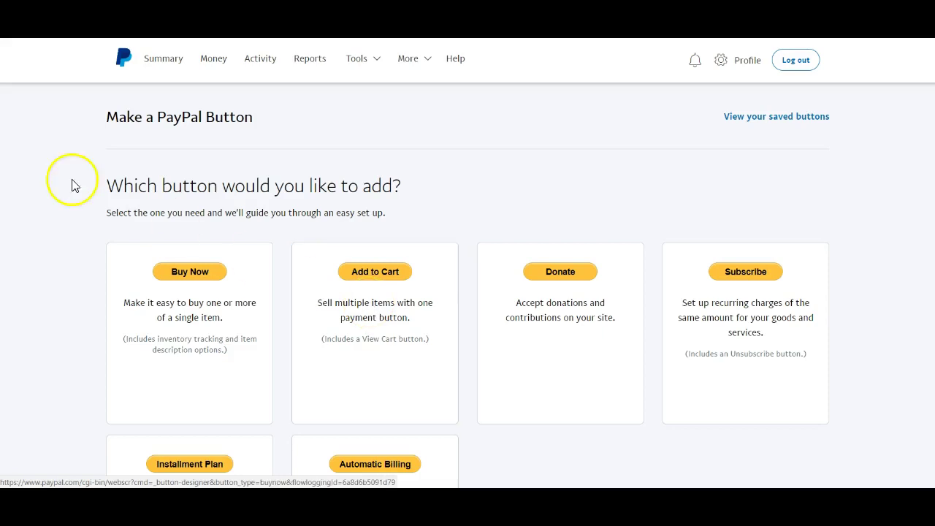
# - Start a Subscribe button for recurring charges and choose Subscriptions as its button type
pyautogui.scroll(-1, 38, 316)
pyautogui.scroll(1, 34, 305)
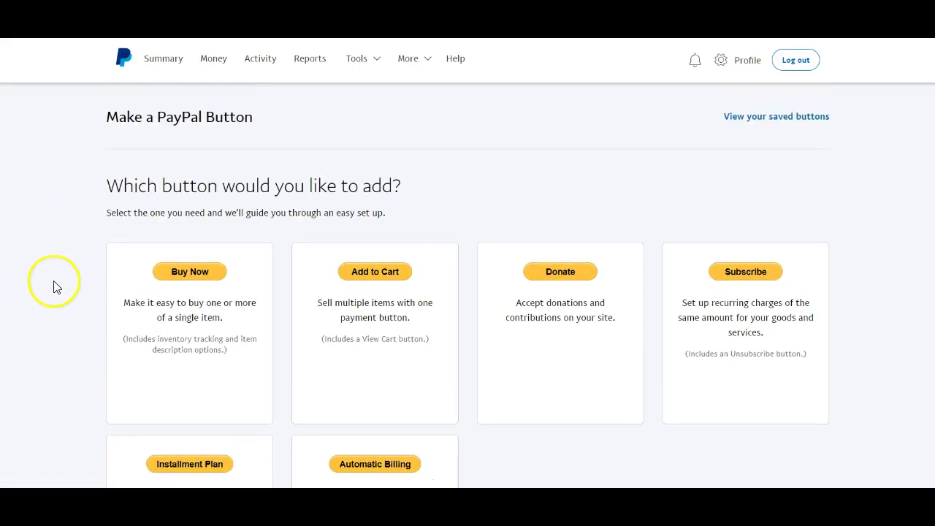
pyautogui.scroll(-1, 48, 289)
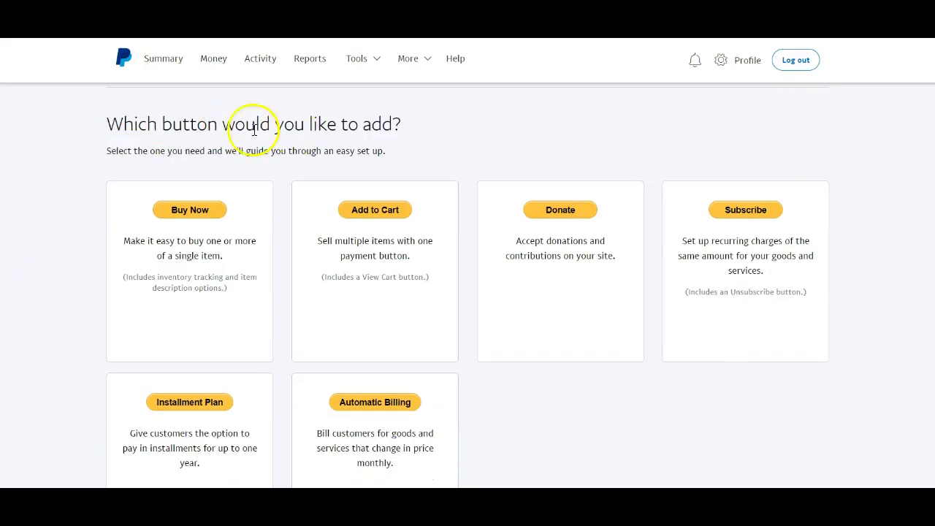
pyautogui.moveTo(109, 126); pyautogui.dragTo(411, 133)
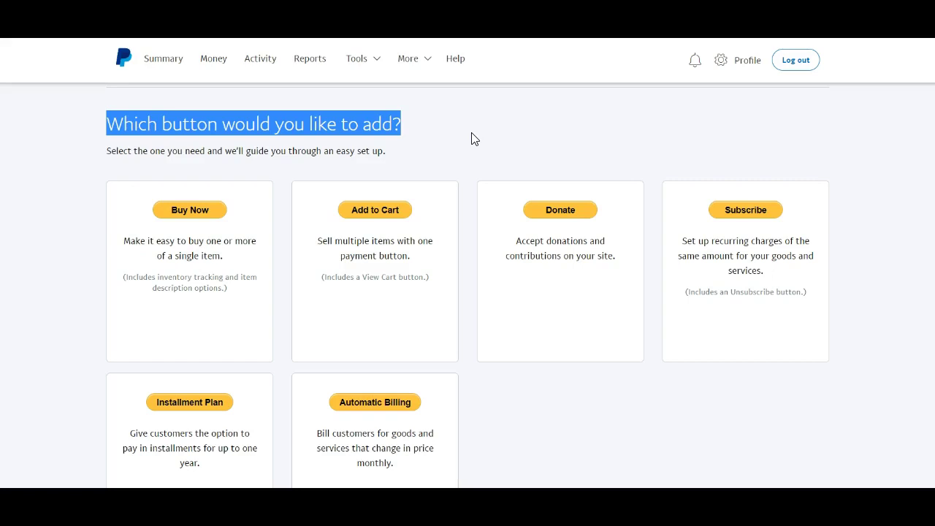
pyautogui.click(476, 131)
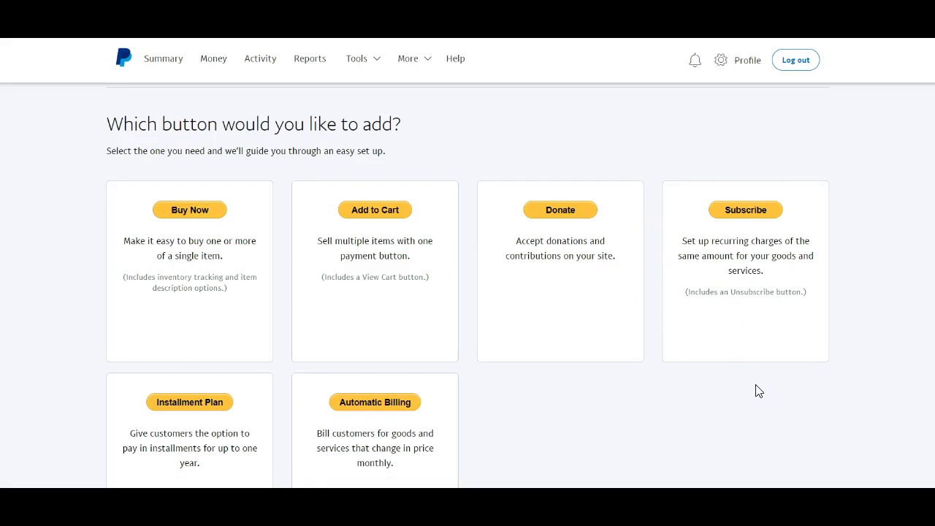
pyautogui.scroll(-1, 760, 391)
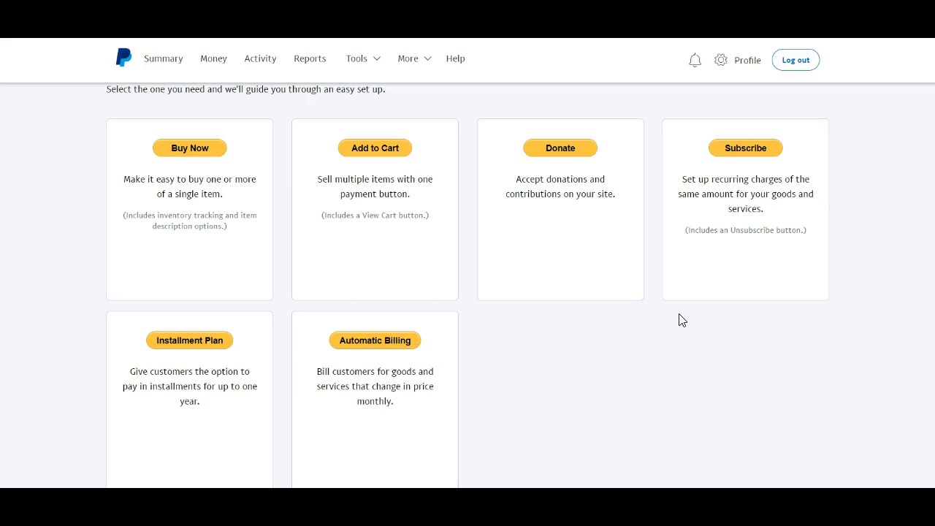
pyautogui.click(756, 151)
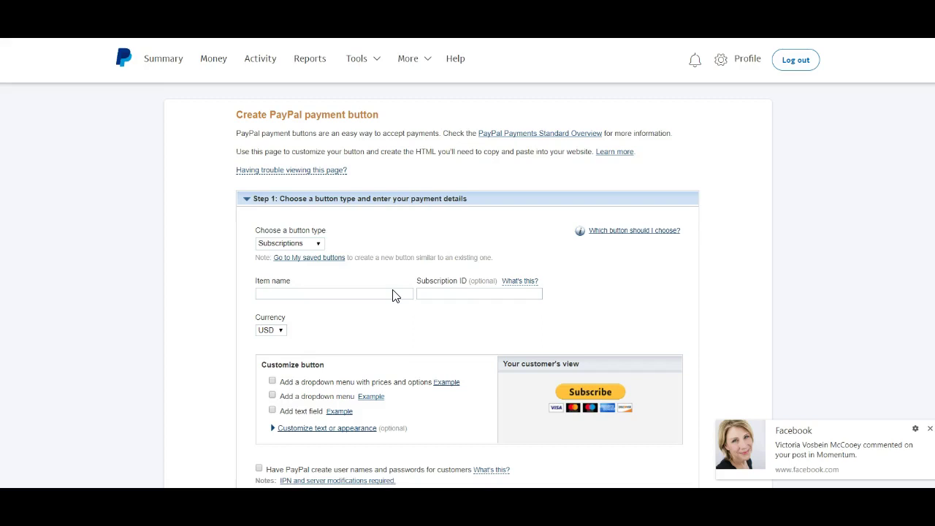
pyautogui.click(317, 245)
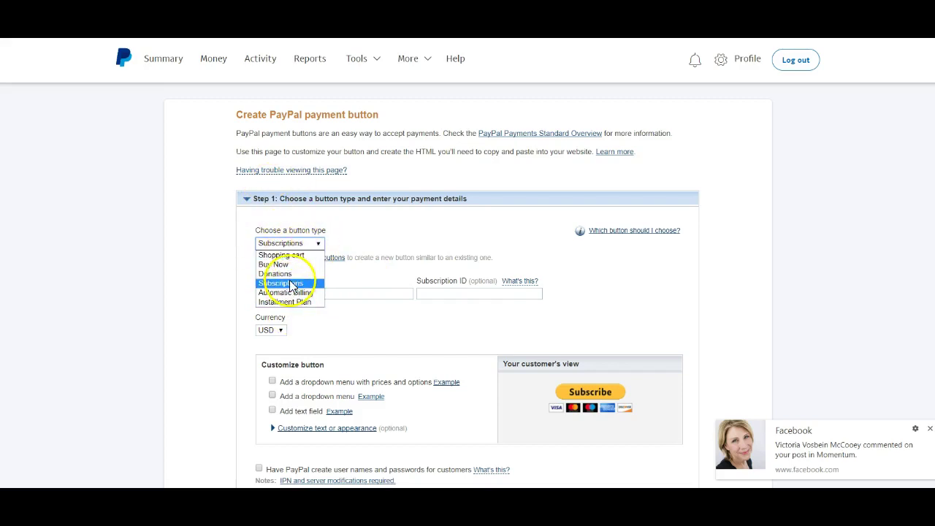
pyautogui.click(285, 282)
# - Name the subscription item "3 Month 1:1 Coaching"
pyautogui.scroll(-1, 331, 248)
pyautogui.click(334, 232)
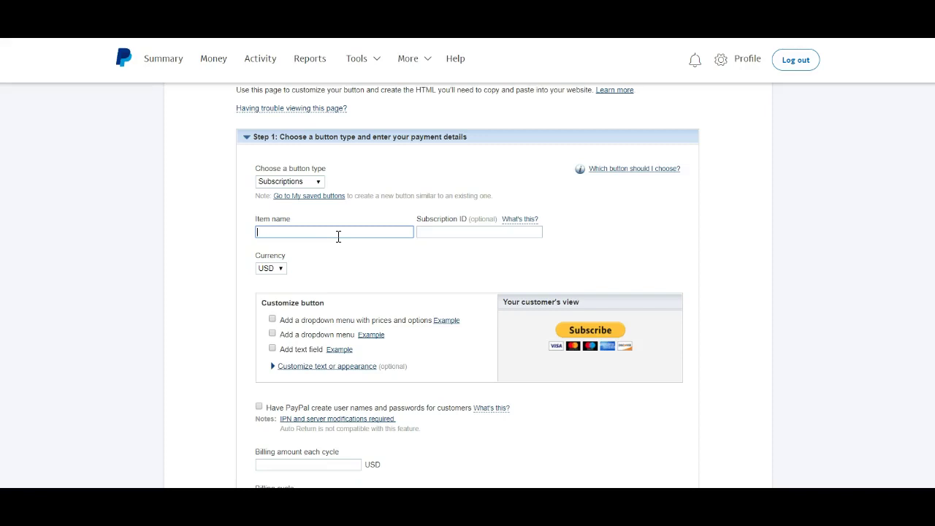
pyautogui.write('3 Month 1:1 Coaching')
# - Fill the subscription ID with the saved entry 6-PP-MM-17/18 and change its leading number to 3
pyautogui.click(481, 231)
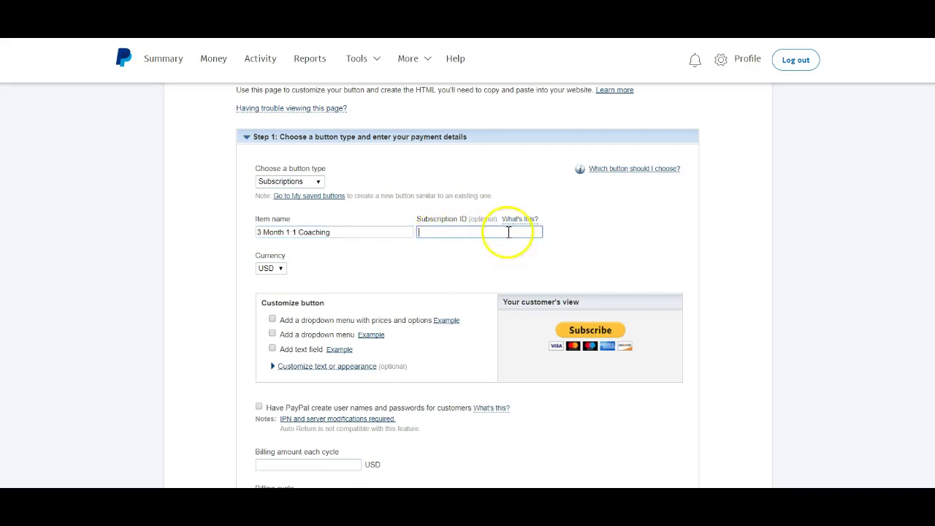
pyautogui.click(472, 230)
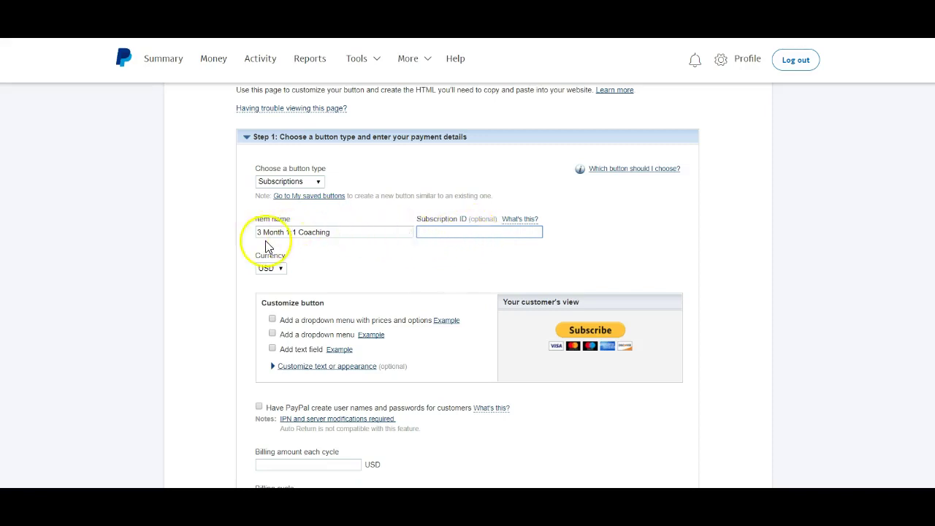
pyautogui.click(436, 231)
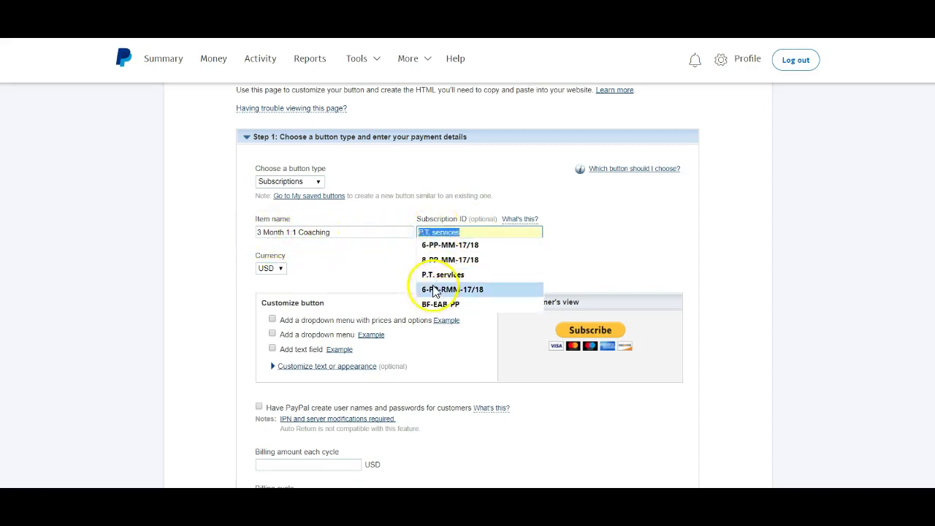
pyautogui.click(439, 248)
pyautogui.click(425, 233)
pyautogui.press('BackSpace')
pyautogui.write('3')
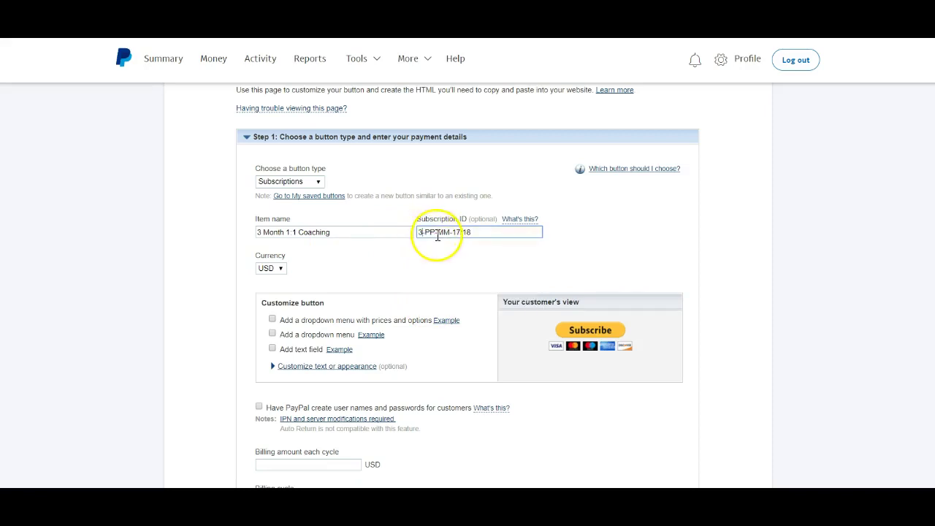
# - Replace MM with Coaching in the subscription ID and shorten the year part, giving 3-PP-Coaching-18
pyautogui.doubleClick(429, 234)
pyautogui.click(430, 234)
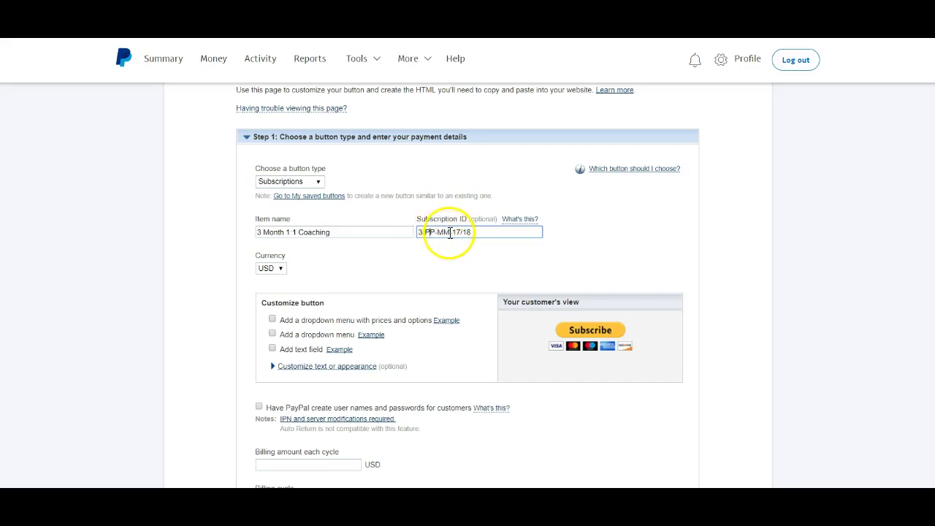
pyautogui.doubleClick(442, 234)
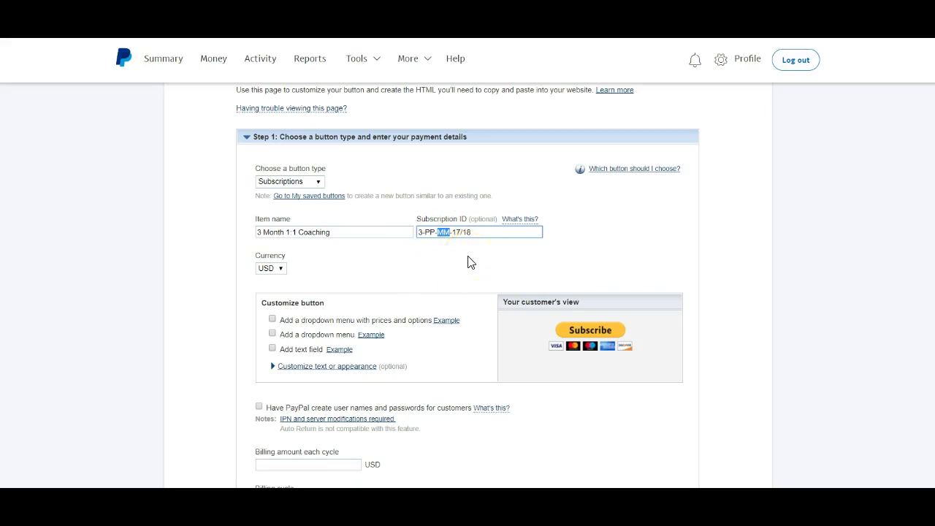
pyautogui.write('Coaching')
pyautogui.click(486, 233)
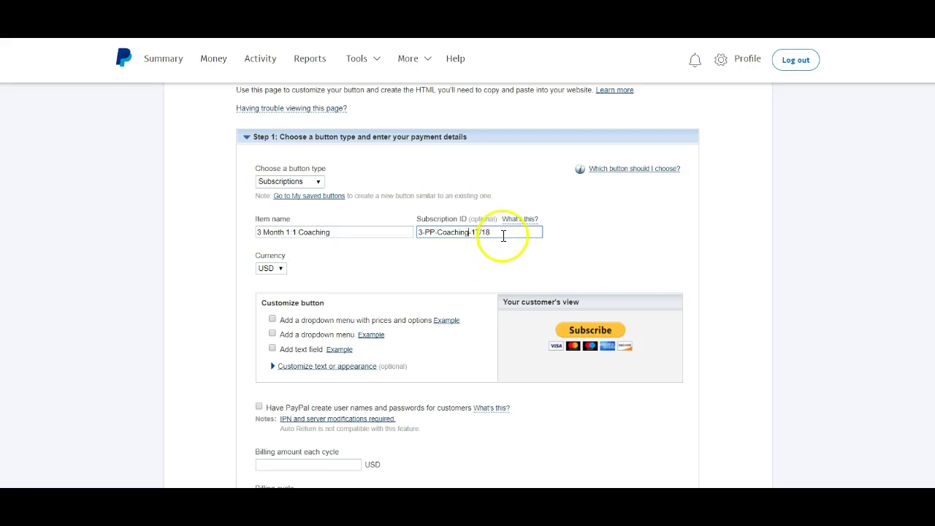
pyautogui.press('BackSpace')
pyautogui.press('BackSpace')
pyautogui.press('BackSpace')
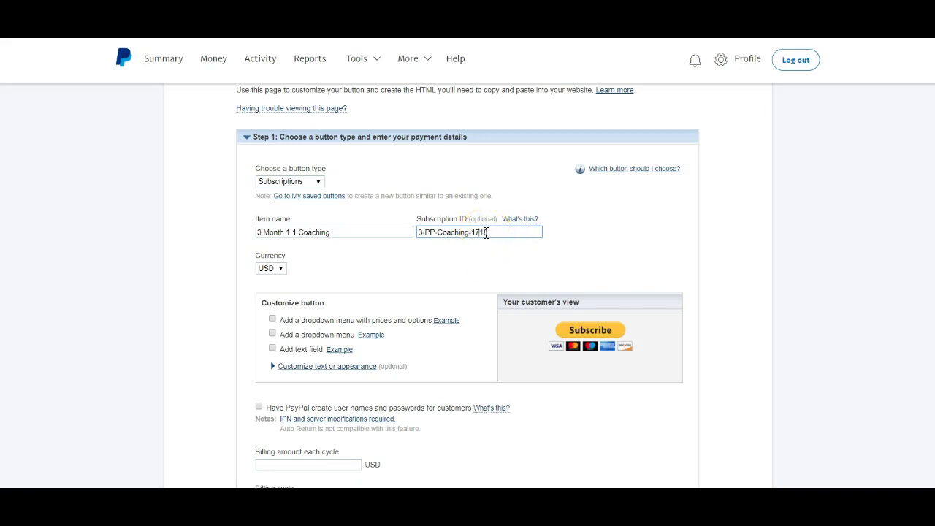
pyautogui.click(417, 259)
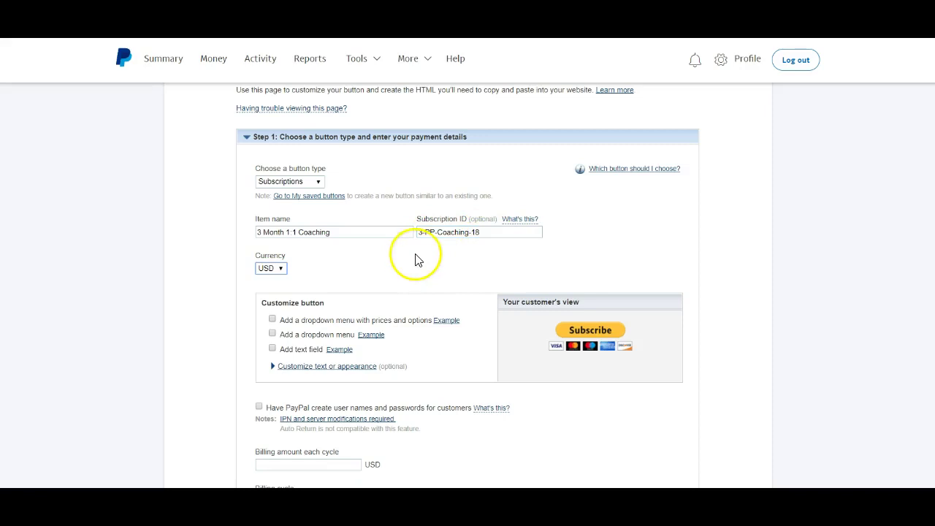
# - Replace the subscription ID with the text "Early Bird Pricing"
pyautogui.moveTo(496, 232); pyautogui.dragTo(419, 232)
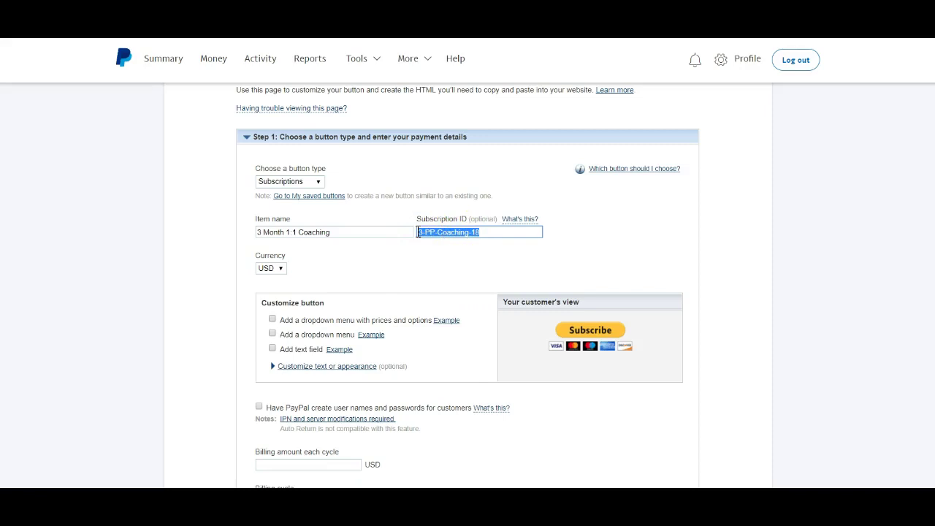
pyautogui.write('Hallo')
pyautogui.press('BackSpace')
pyautogui.press('BackSpace')
pyautogui.press('BackSpace')
pyautogui.press('BackSpace')
pyautogui.press('BackSpace')
pyautogui.write('Christmas Specia')
pyautogui.press('BackSpace')
pyautogui.press('BackSpace')
pyautogui.press('BackSpace')
pyautogui.press('BackSpace')
pyautogui.press('BackSpace')
pyautogui.press('BackSpace')
pyautogui.press('BackSpace')
pyautogui.press('BackSpace')
pyautogui.press('BackSpace')
pyautogui.press('BackSpace')
pyautogui.press('BackSpace')
pyautogui.press('BackSpace')
pyautogui.press('BackSpace')
pyautogui.press('BackSpace')
pyautogui.press('BackSpace')
pyautogui.press('BackSpace')
pyautogui.write('Early Bird Pricing')
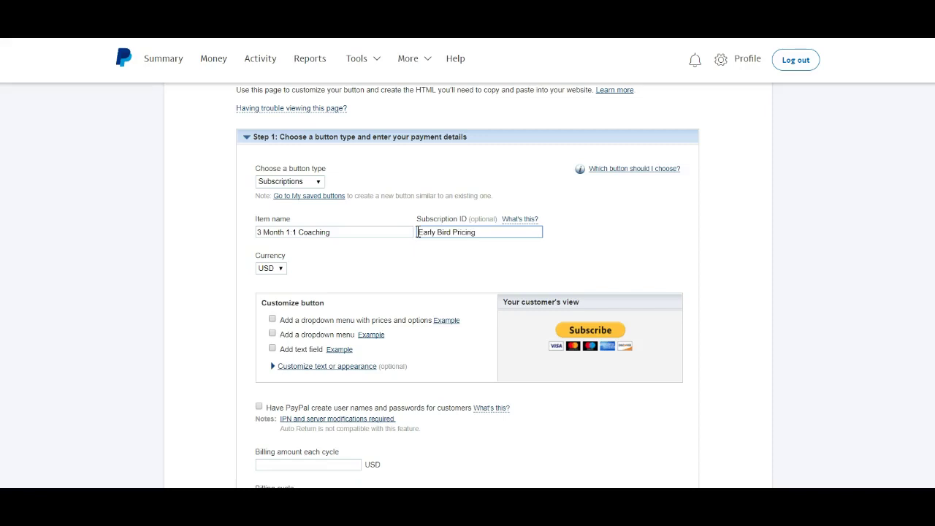
# - Compare the item name with the subscription ID and clear the subscription ID
pyautogui.moveTo(329, 232); pyautogui.dragTo(251, 237)
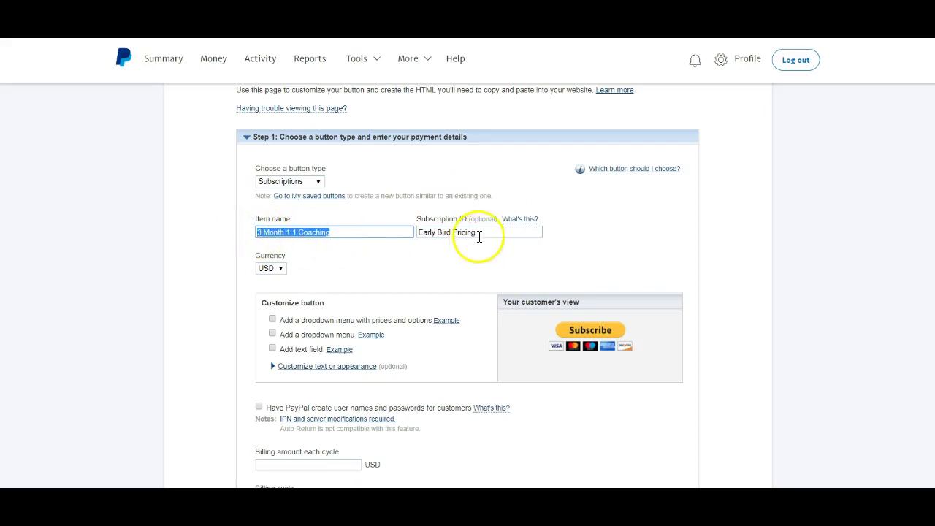
pyautogui.moveTo(476, 232); pyautogui.dragTo(414, 234)
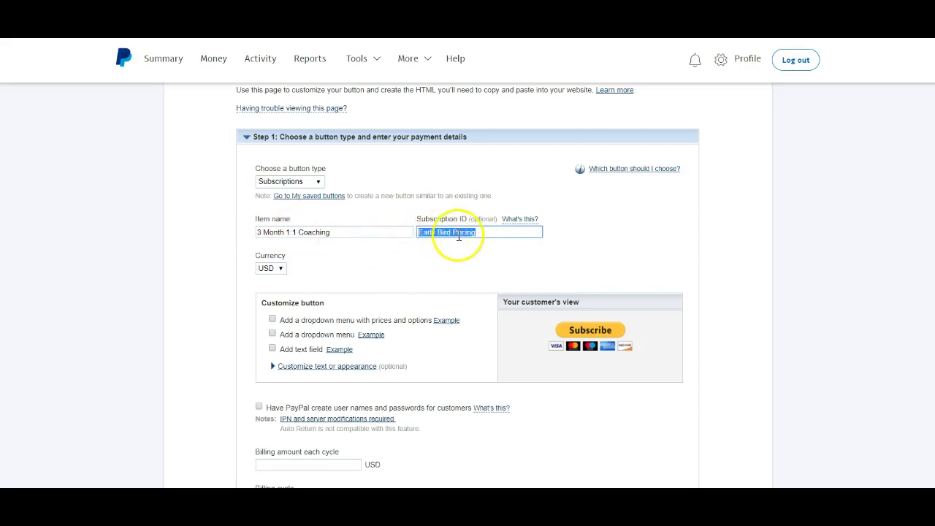
pyautogui.moveTo(355, 231); pyautogui.dragTo(260, 231)
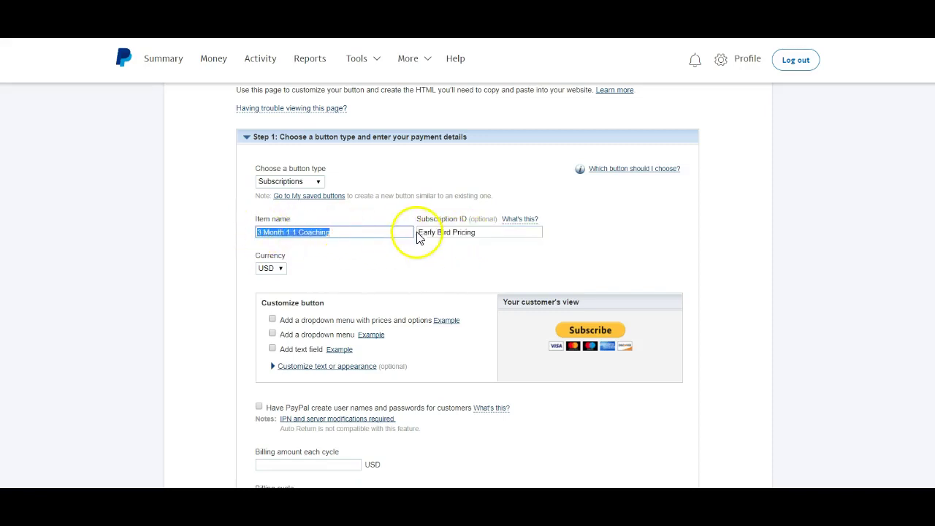
pyautogui.click(439, 232)
pyautogui.tripleClick(438, 232)
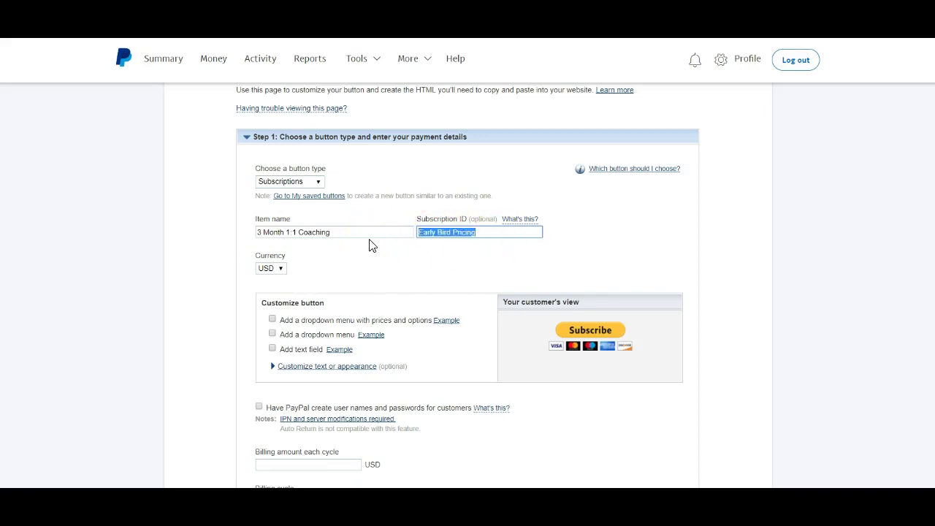
pyautogui.press('BackSpace')
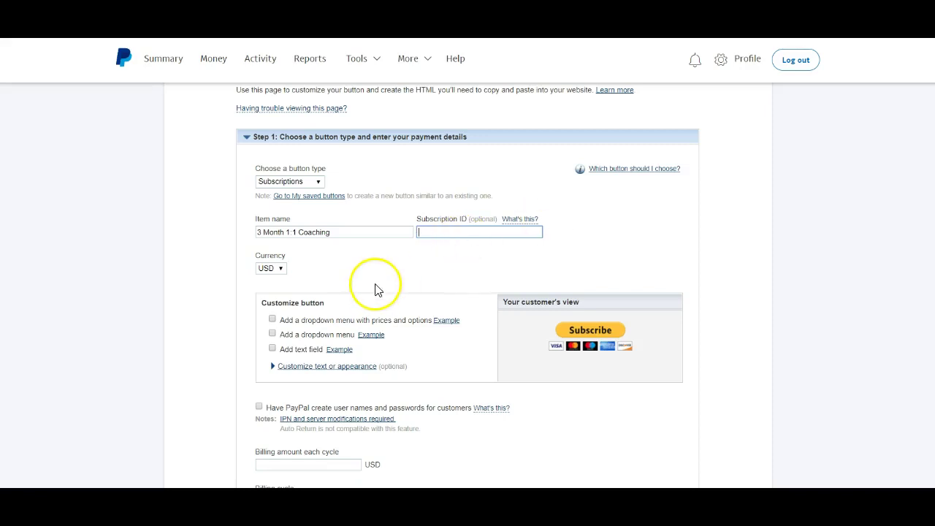
# - Review the available currencies and keep USD for the subscription
pyautogui.scroll(-1, 377, 286)
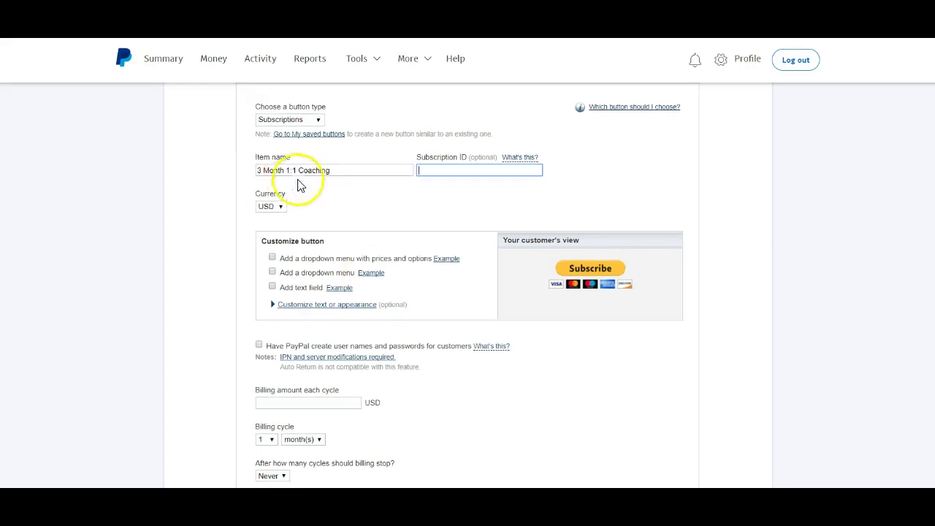
pyautogui.click(280, 206)
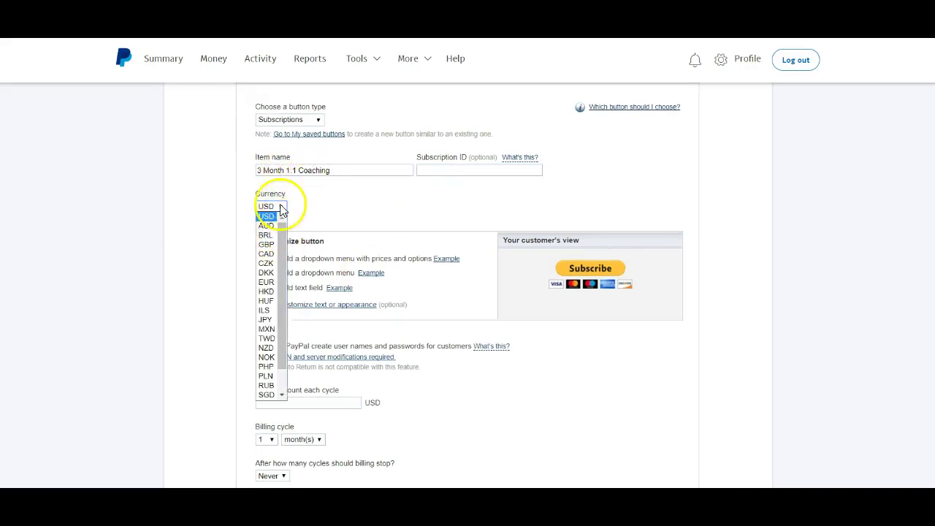
pyautogui.click(285, 211)
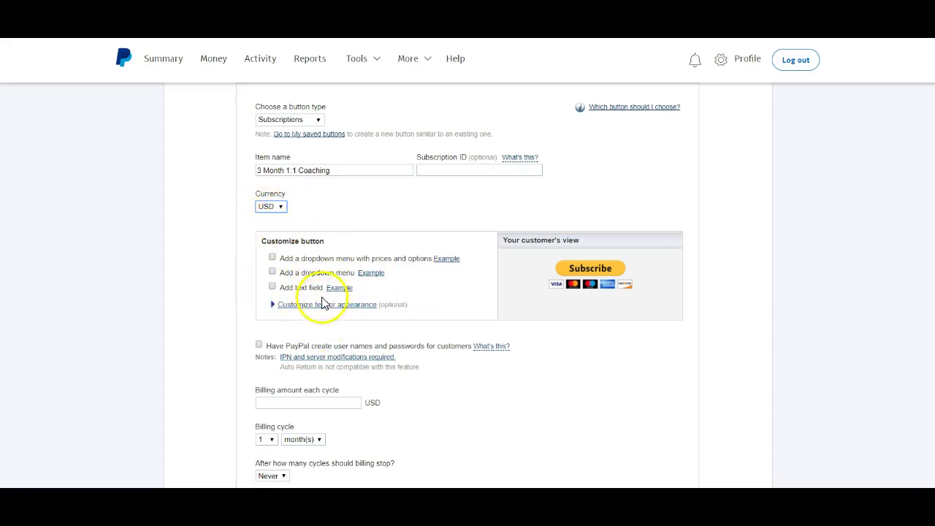
# - Set the billing amount for each cycle to 1000.00 USD
pyautogui.scroll(-2, 476, 380)
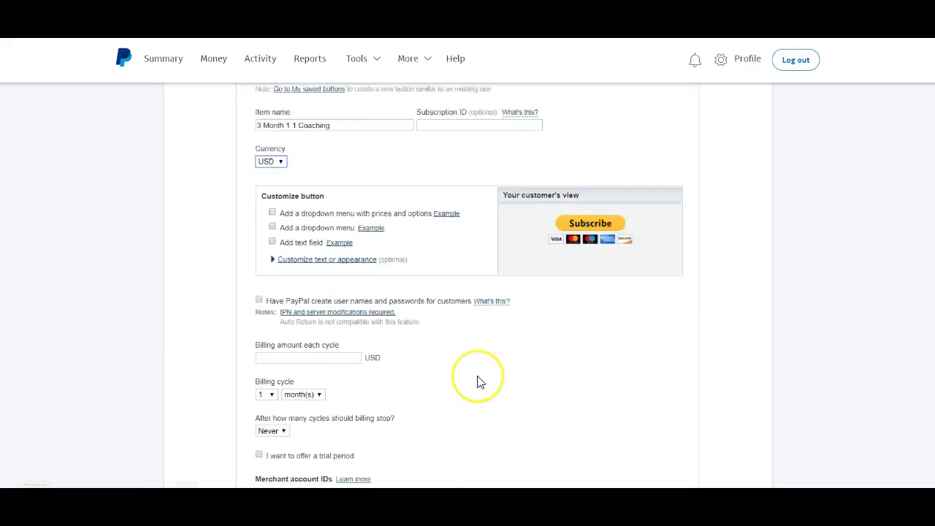
pyautogui.scroll(-1, 479, 381)
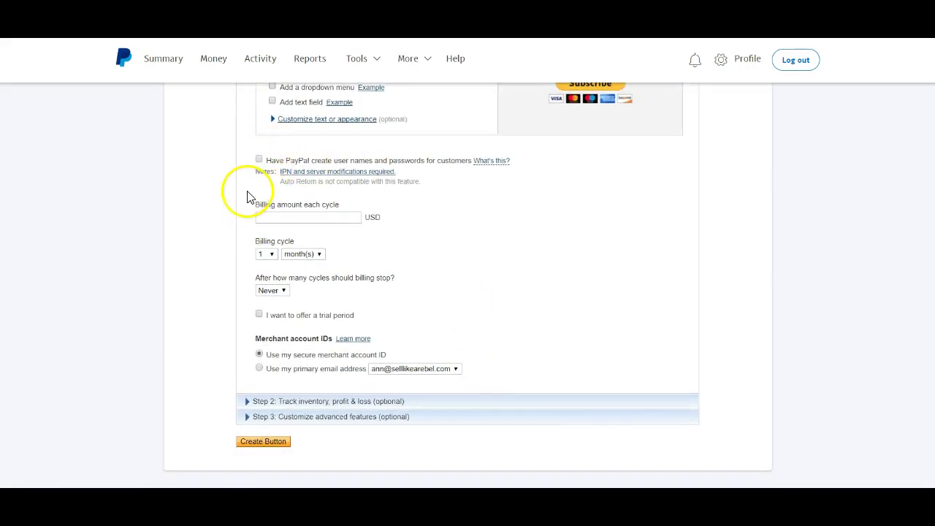
pyautogui.click(274, 215)
pyautogui.moveTo(342, 206); pyautogui.dragTo(257, 208)
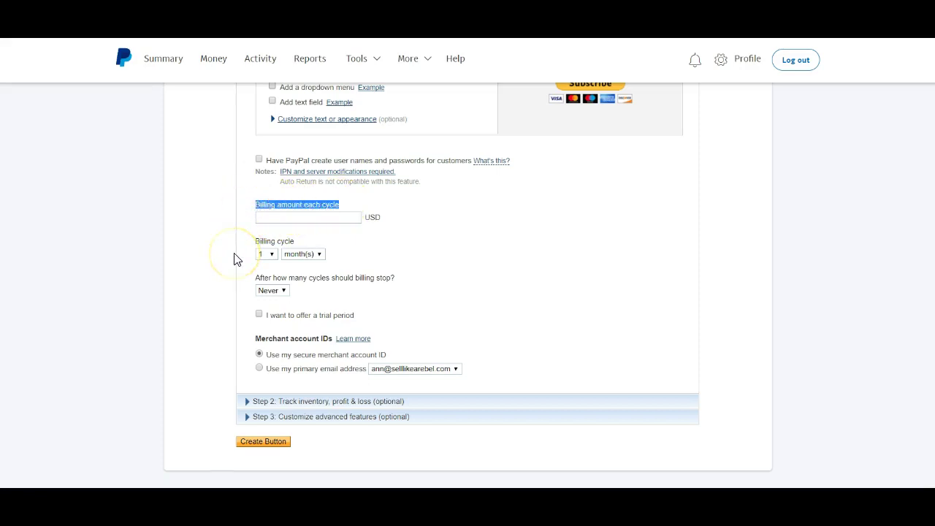
pyautogui.click(297, 215)
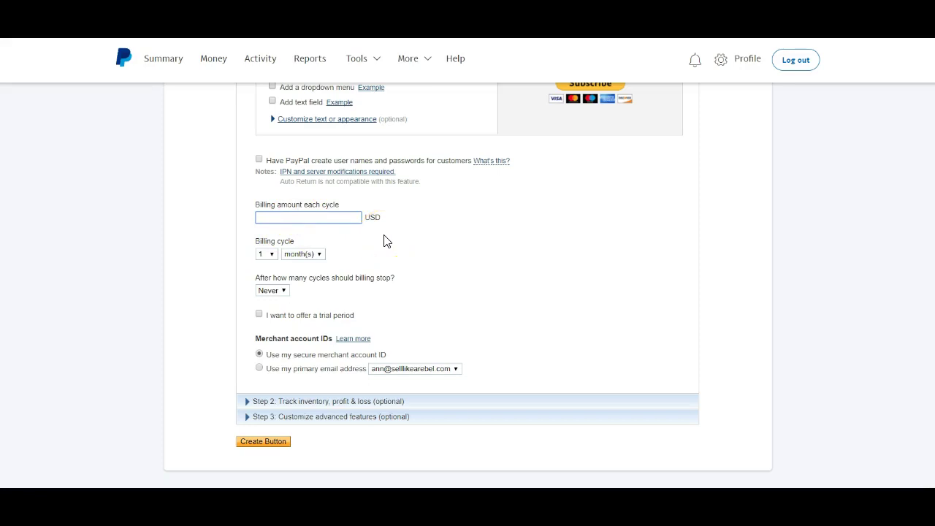
pyautogui.write('1000.000')
pyautogui.moveTo(297, 217); pyautogui.dragTo(257, 225)
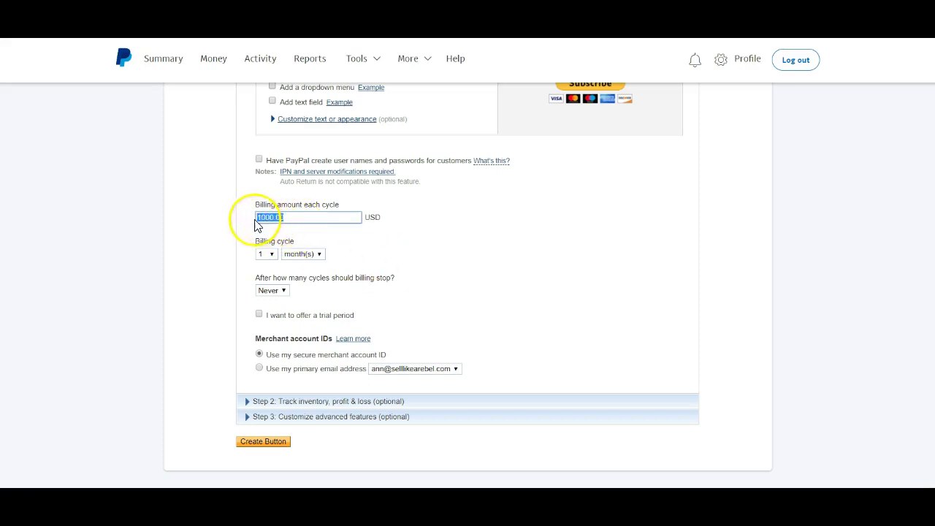
pyautogui.click(392, 250)
pyautogui.click(272, 218)
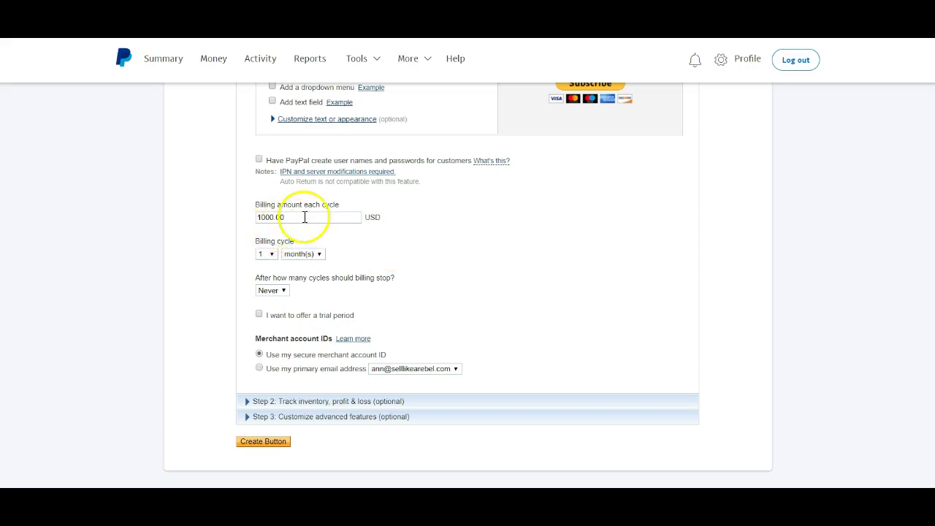
pyautogui.moveTo(303, 216); pyautogui.dragTo(256, 219)
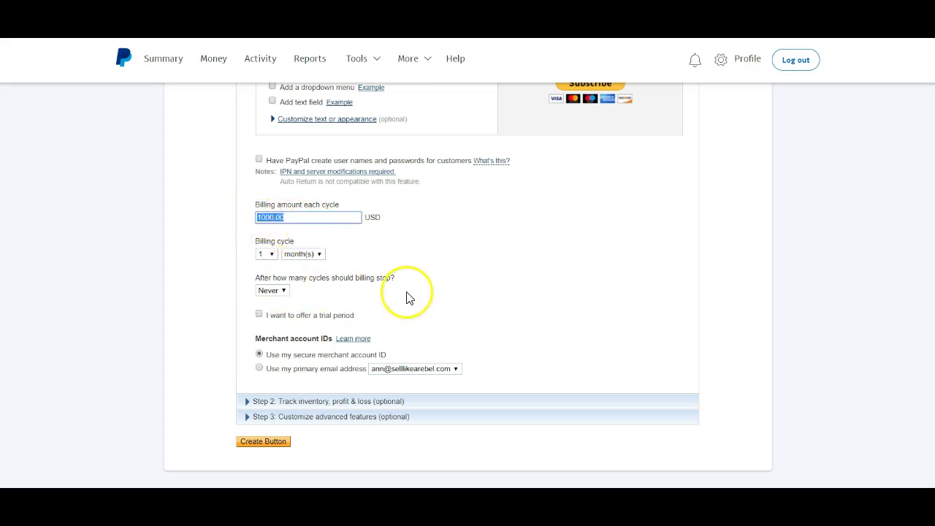
pyautogui.click(399, 260)
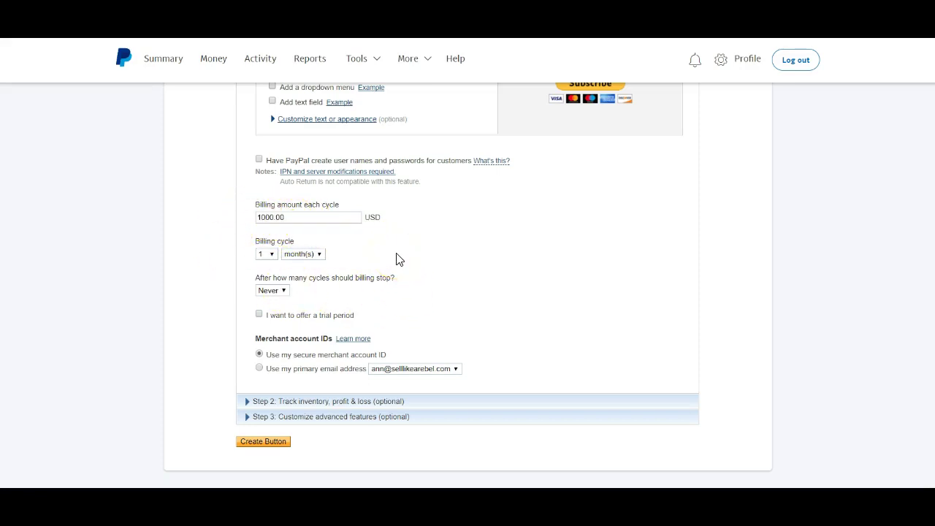
pyautogui.click(390, 257)
pyautogui.moveTo(379, 267); pyautogui.dragTo(359, 244)
pyautogui.click(359, 245)
pyautogui.moveTo(257, 217); pyautogui.dragTo(291, 218)
pyautogui.click(292, 217)
# - Choose a billing cycle of 1 month for the subscription
pyautogui.click(267, 254)
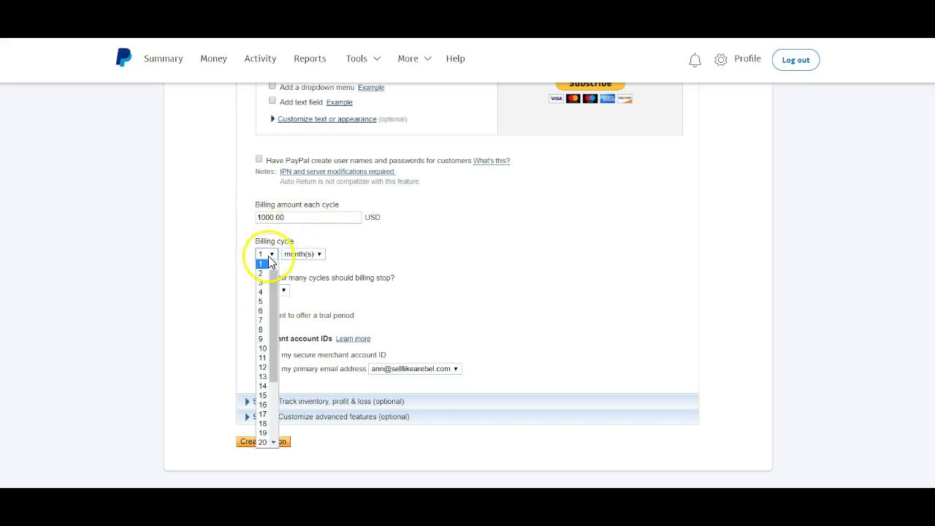
pyautogui.click(262, 264)
pyautogui.click(301, 254)
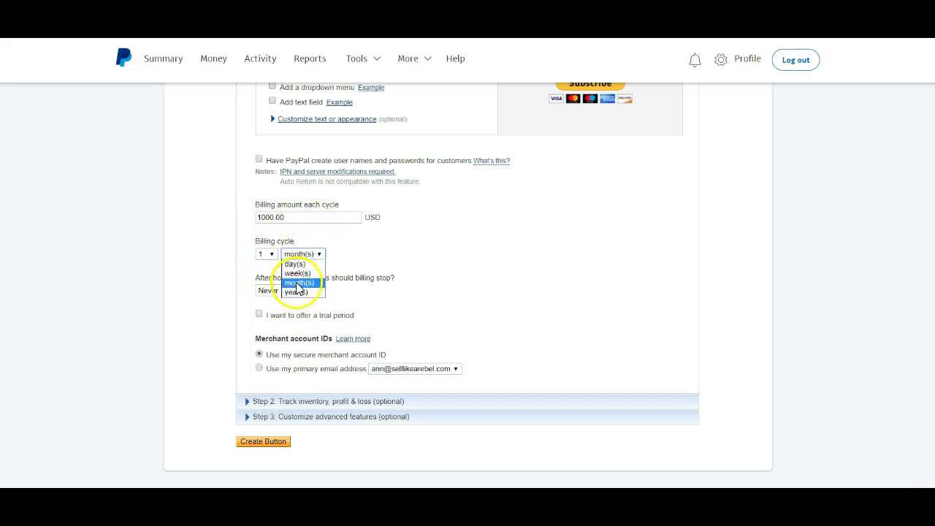
pyautogui.click(296, 284)
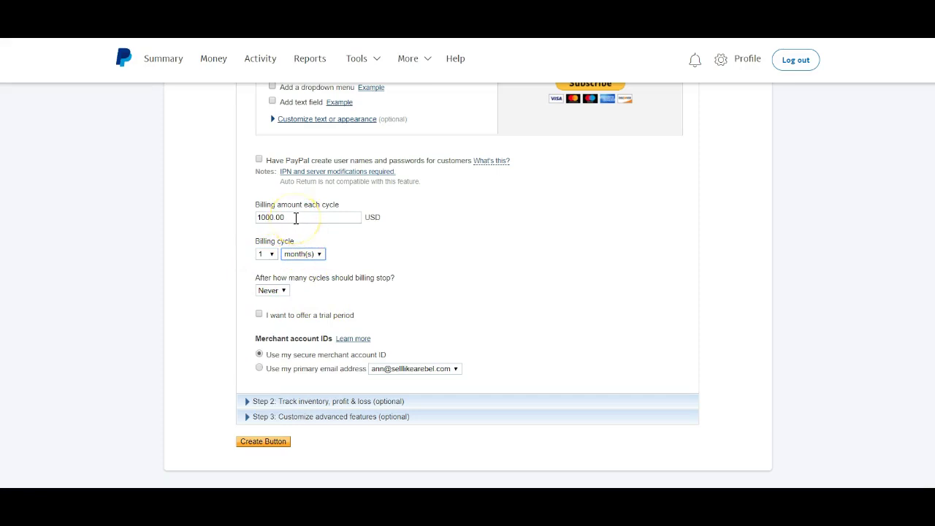
# - Change the billing amount to 500.00 USD and the billing cycle to 2 weeks
pyautogui.moveTo(296, 217); pyautogui.dragTo(229, 218)
pyautogui.write('500.')
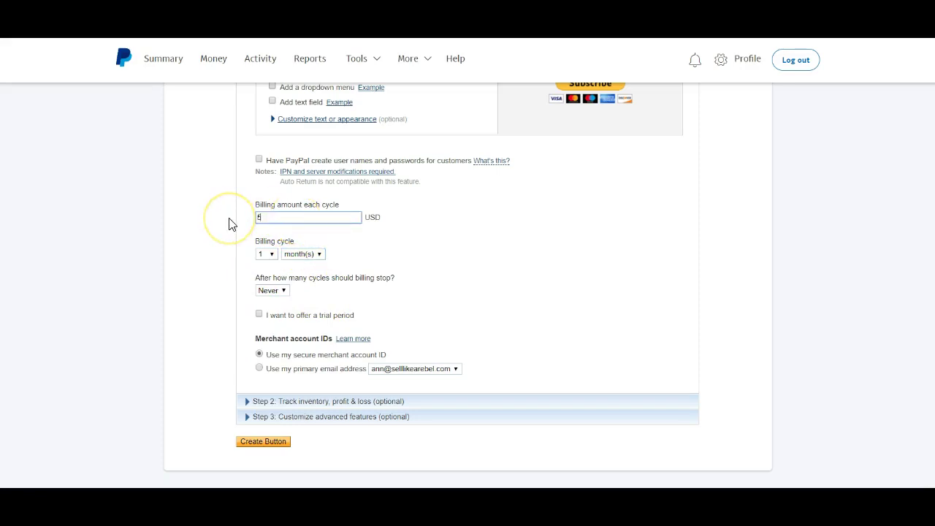
pyautogui.click(406, 261)
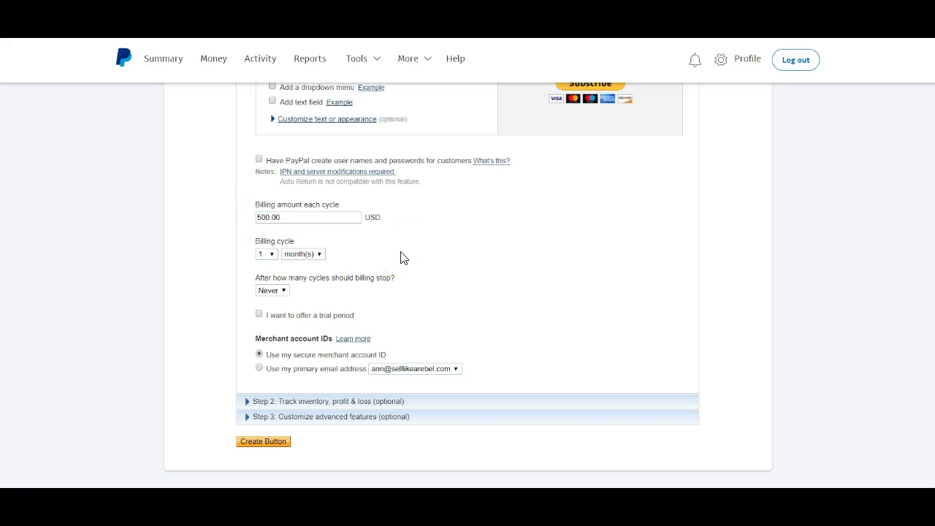
pyautogui.click(268, 255)
pyautogui.click(264, 274)
pyautogui.click(303, 254)
pyautogui.click(307, 272)
# - Set the billing amount back to 1000.00 USD and the billing cycle back to 1 month
pyautogui.moveTo(289, 217); pyautogui.dragTo(205, 226)
pyautogui.write('1000.00')
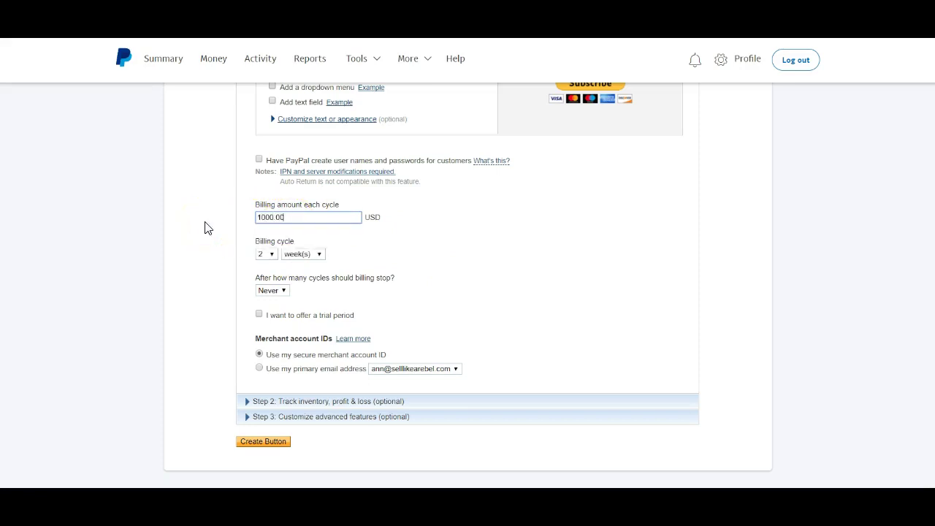
pyautogui.click(265, 254)
pyautogui.click(265, 262)
pyautogui.click(305, 255)
pyautogui.click(313, 263)
pyautogui.click(310, 255)
pyautogui.click(321, 286)
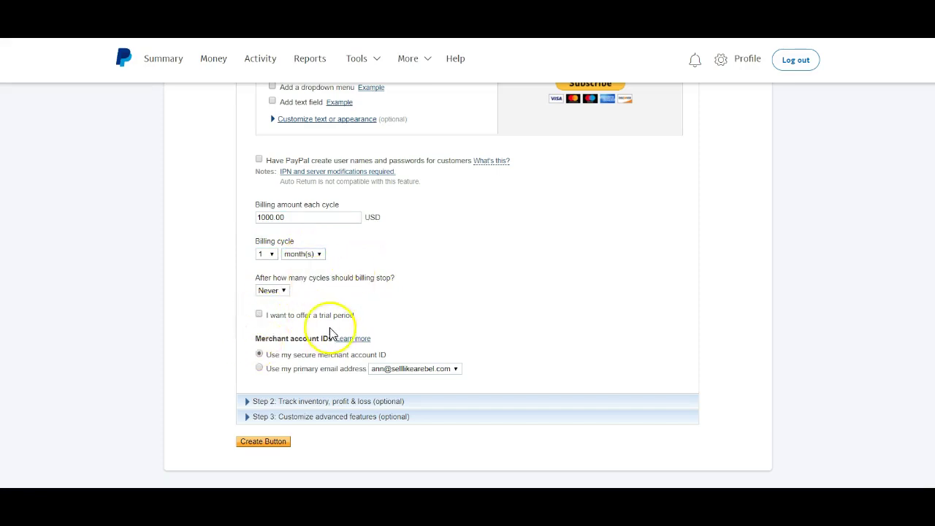
# - Make the subscription billing stop after 3 cycles
pyautogui.moveTo(400, 281); pyautogui.dragTo(257, 285)
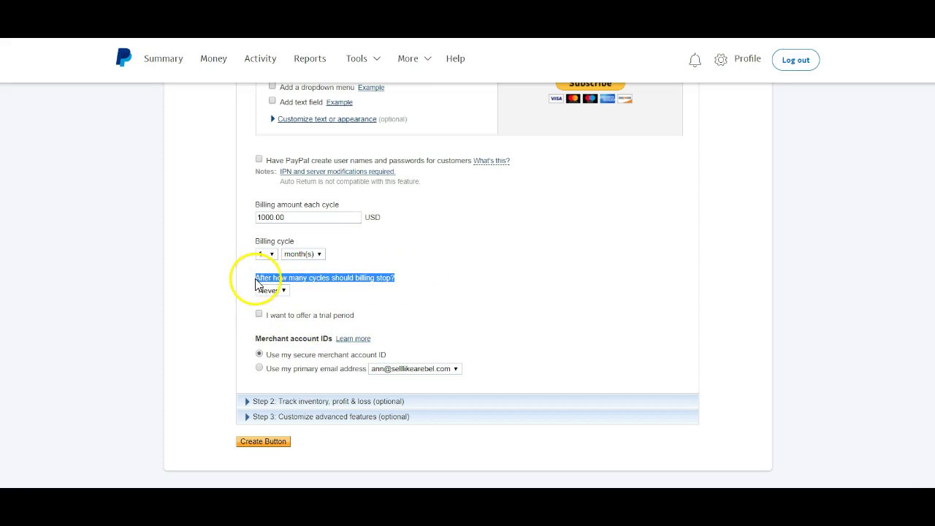
pyautogui.click(309, 295)
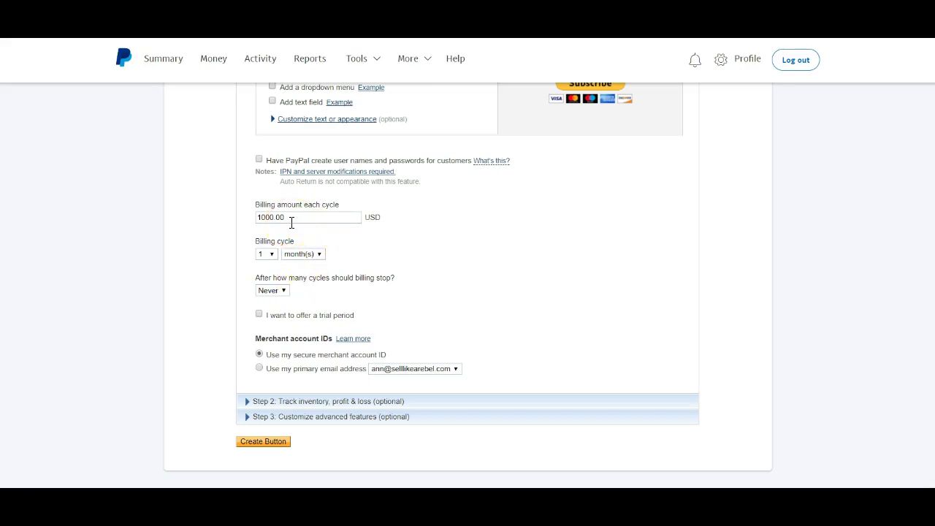
pyautogui.click(282, 290)
pyautogui.click(266, 324)
pyautogui.click(334, 295)
pyautogui.moveTo(314, 215); pyautogui.dragTo(244, 219)
pyautogui.click(323, 297)
pyautogui.click(315, 295)
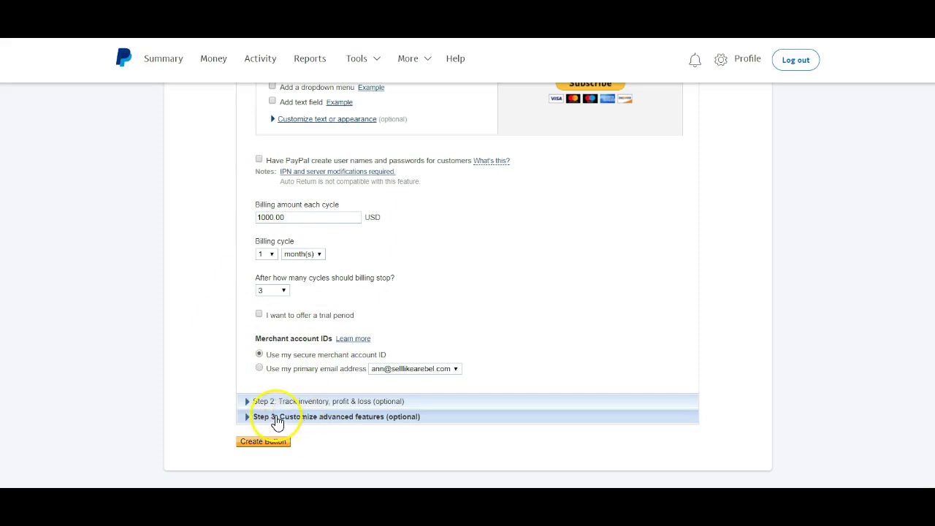
# - Open the advanced features step and specify that the customer's shipping address is not needed
pyautogui.click(276, 423)
pyautogui.scroll(-1, 301, 201)
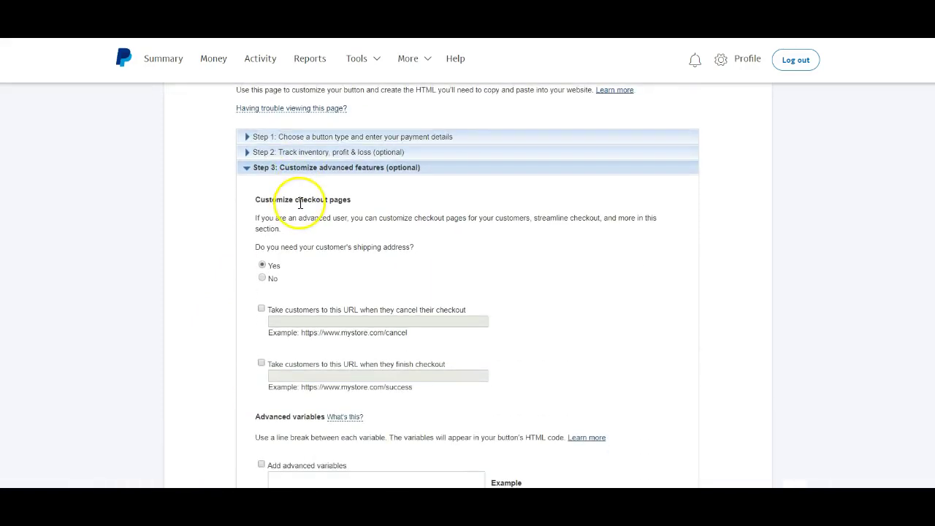
pyautogui.scroll(-1, 255, 219)
pyautogui.moveTo(348, 141); pyautogui.dragTo(252, 143)
pyautogui.click(377, 188)
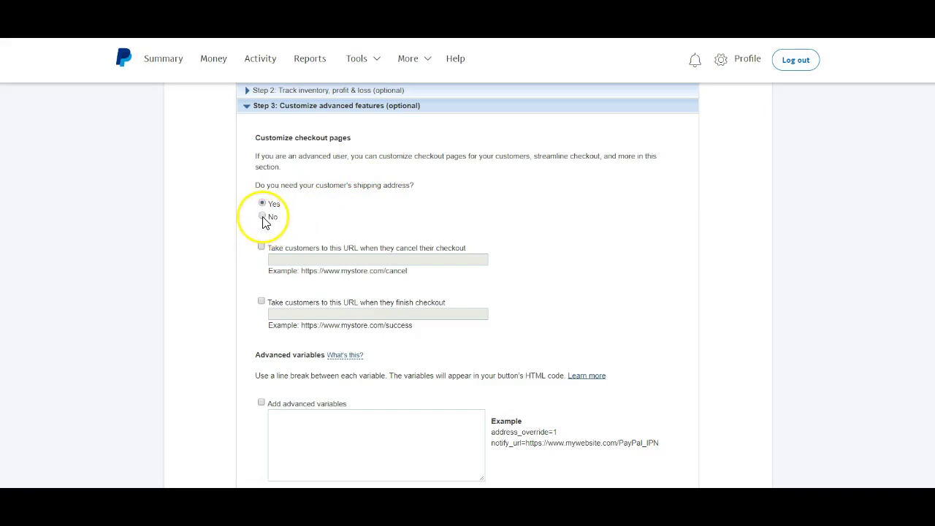
pyautogui.moveTo(417, 192); pyautogui.dragTo(236, 187)
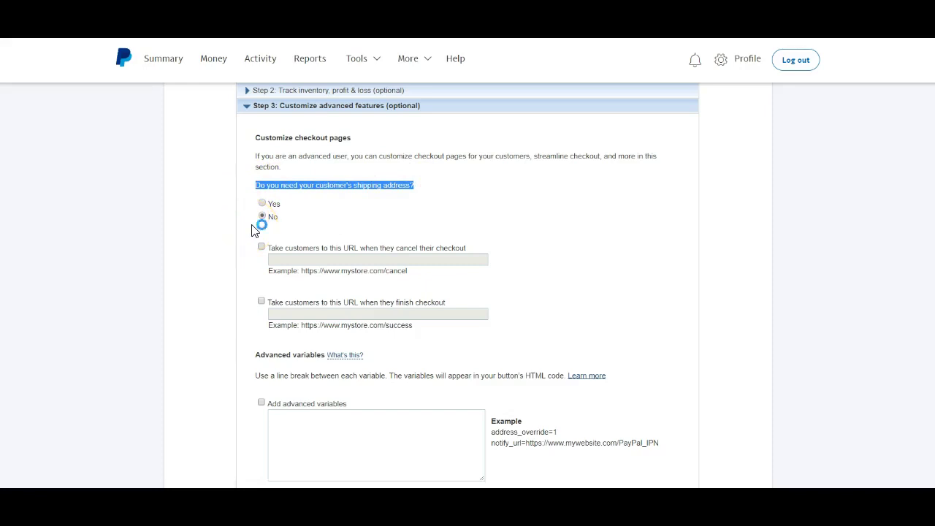
# - Try the option that redirects customers to a URL when they cancel checkout, and switch it off again
pyautogui.scroll(-2, 256, 230)
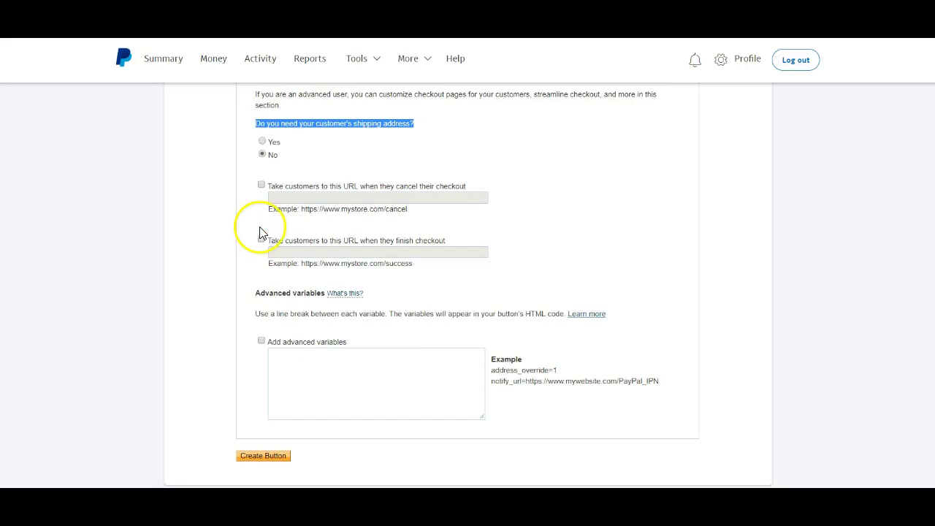
pyautogui.click(262, 186)
pyautogui.click(292, 196)
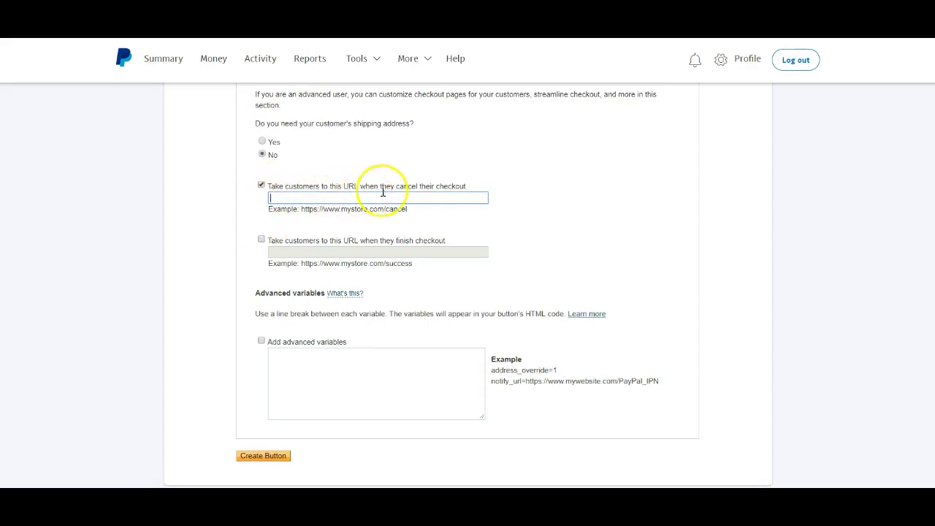
pyautogui.moveTo(471, 188); pyautogui.dragTo(271, 198)
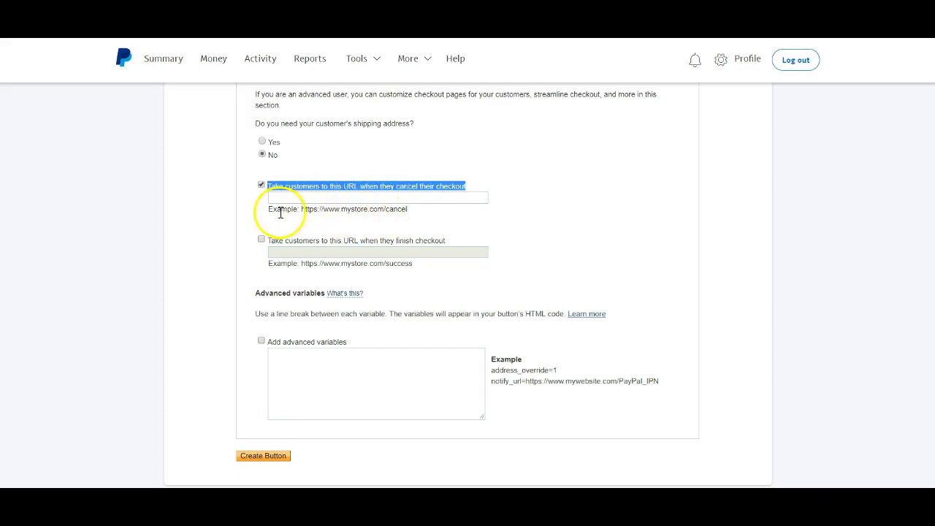
pyautogui.click(261, 186)
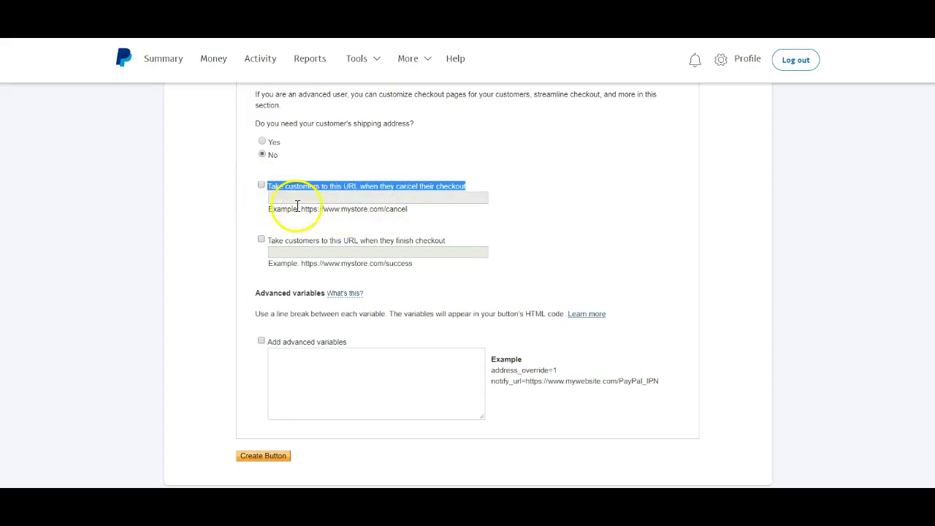
pyautogui.click(273, 208)
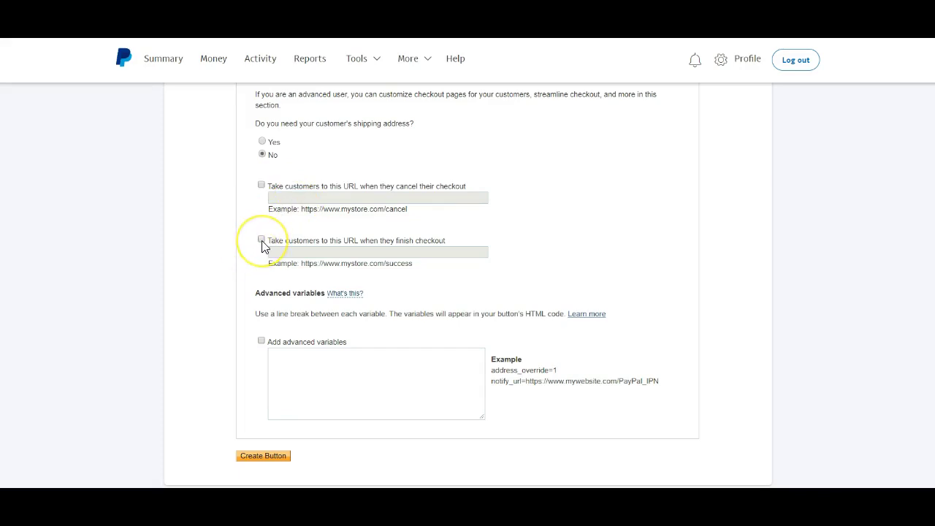
pyautogui.click(262, 241)
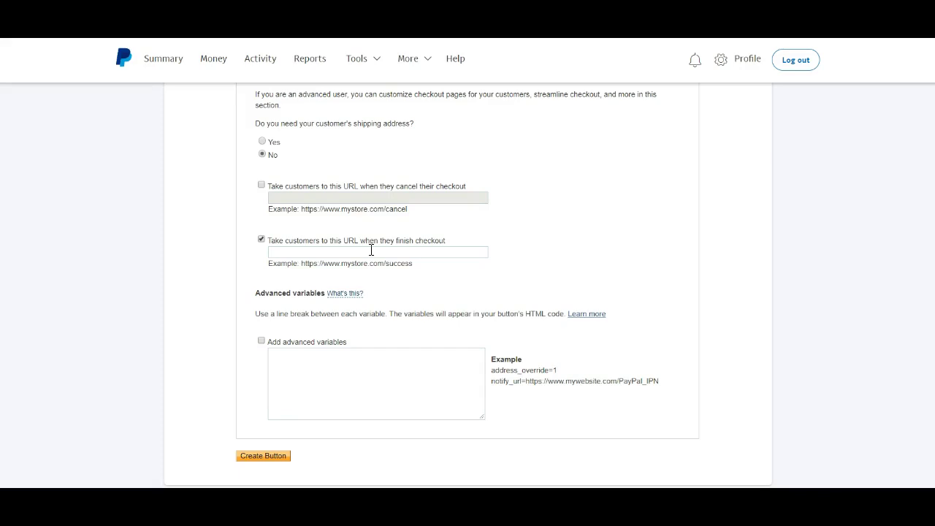
pyautogui.click(398, 251)
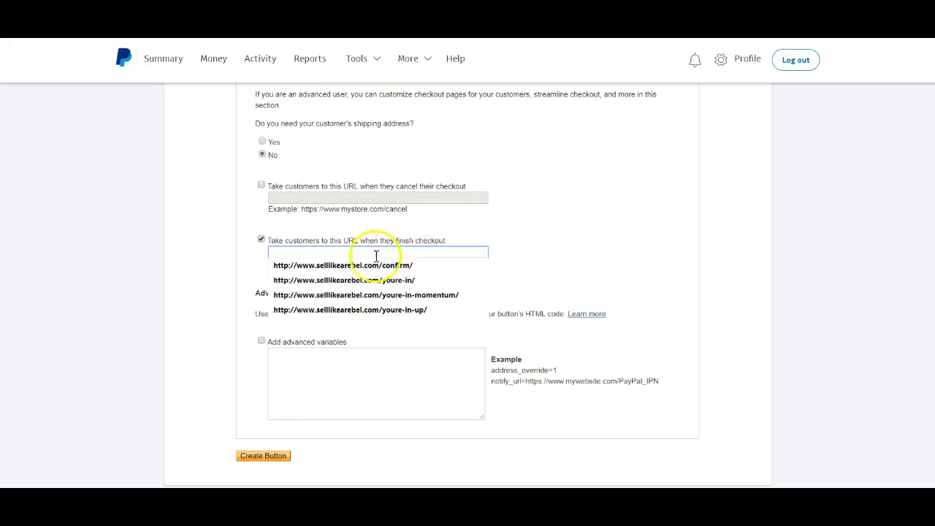
pyautogui.click(358, 280)
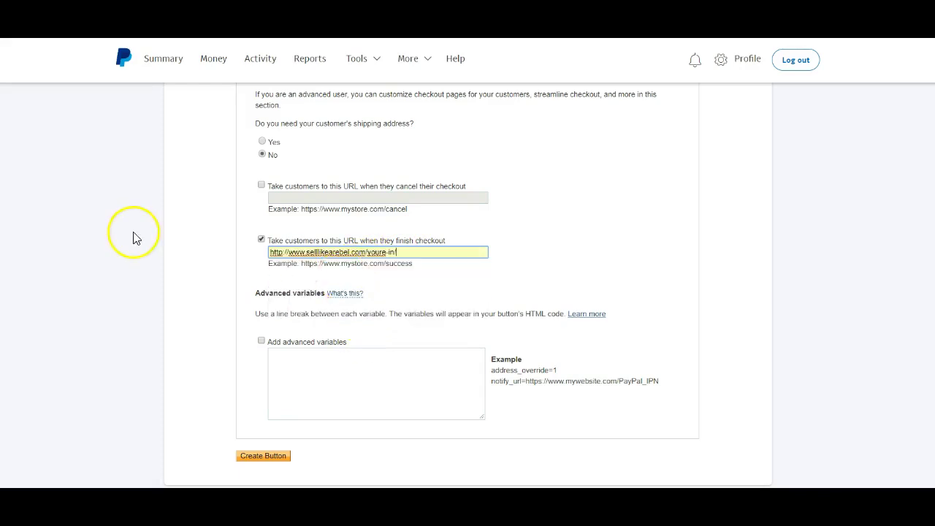
# - Open the page behind the finish-checkout URL, examine its thank-you message and offer, and return to the button form
pyautogui.doubleClick(339, 253)
pyautogui.tripleClick(339, 252)
pyautogui.rightClick(338, 252)
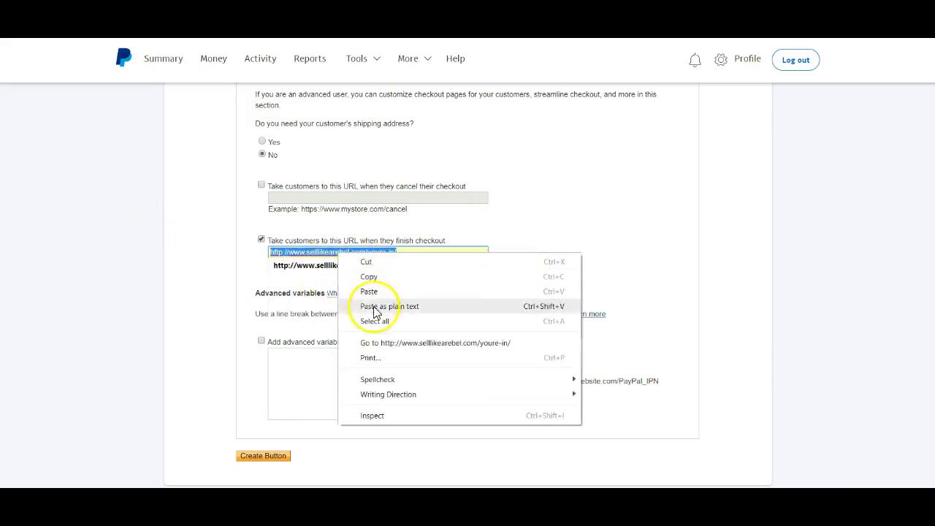
pyautogui.click(383, 342)
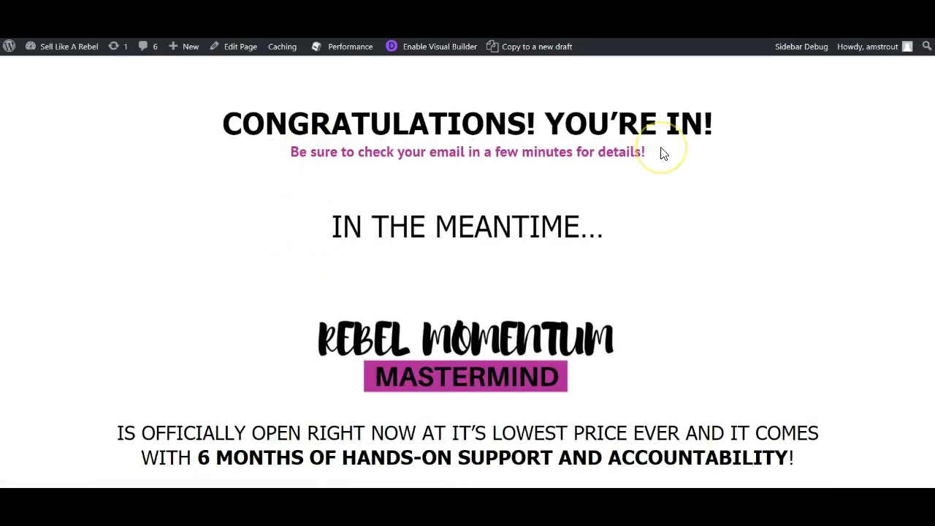
pyautogui.click(444, 158)
pyautogui.moveTo(648, 155); pyautogui.dragTo(616, 229)
pyautogui.scroll(-3, 476, 278)
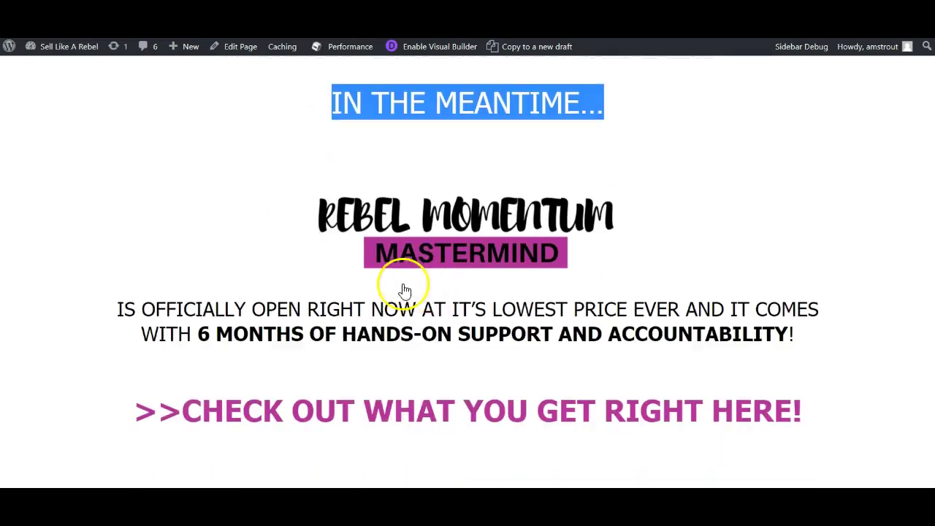
pyautogui.scroll(2, 382, 397)
pyautogui.hotkey('alt', 'Tab')
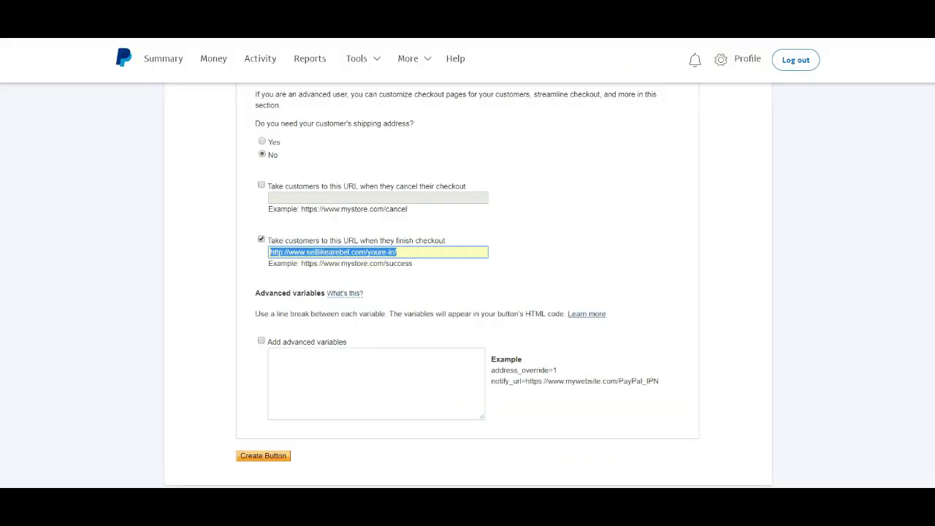
pyautogui.press('BackSpace')
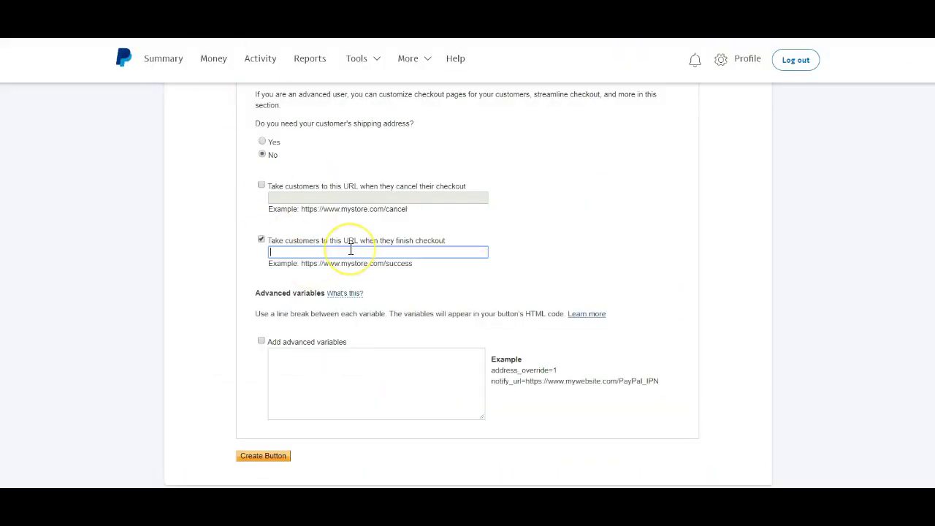
pyautogui.click(351, 252)
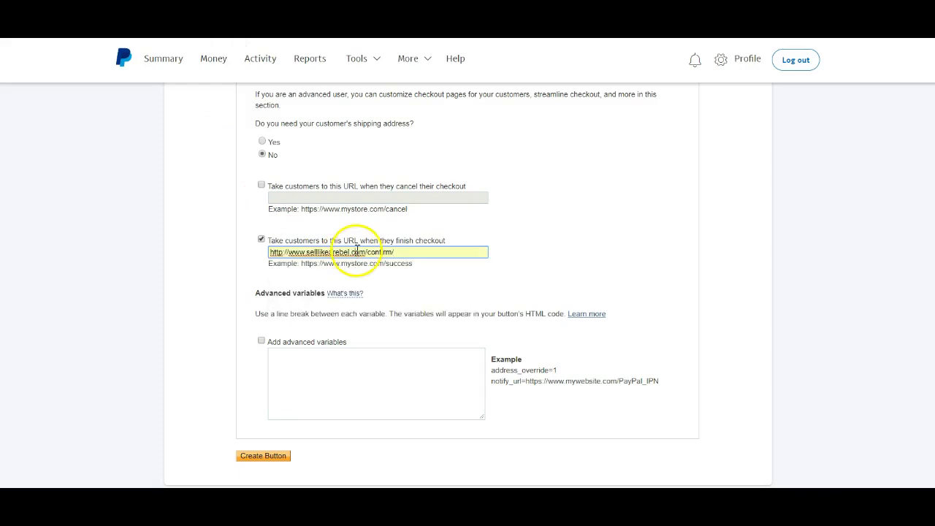
# - Open the page behind the finish-checkout URL and examine its headline, inbox instruction and Facebook group invitation
pyautogui.tripleClick(355, 252)
pyautogui.rightClick(355, 252)
pyautogui.click(404, 342)
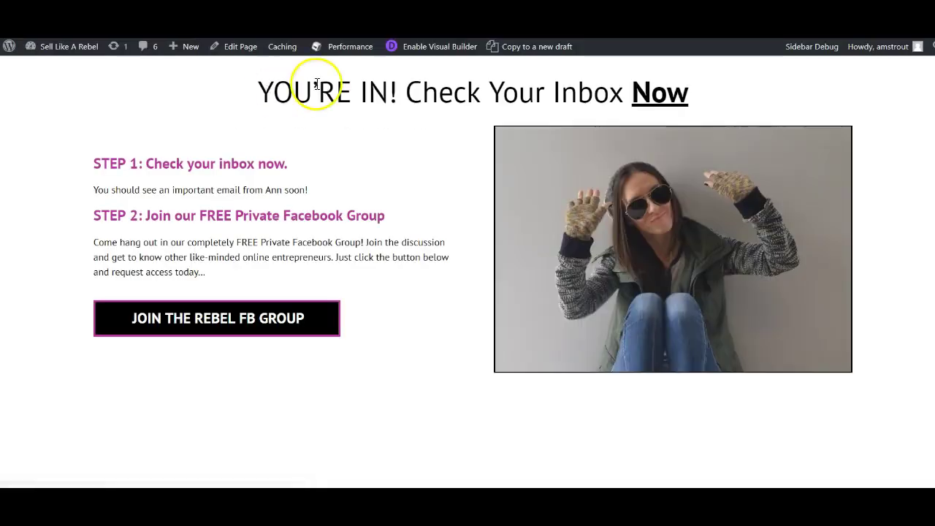
pyautogui.moveTo(252, 92); pyautogui.dragTo(634, 104)
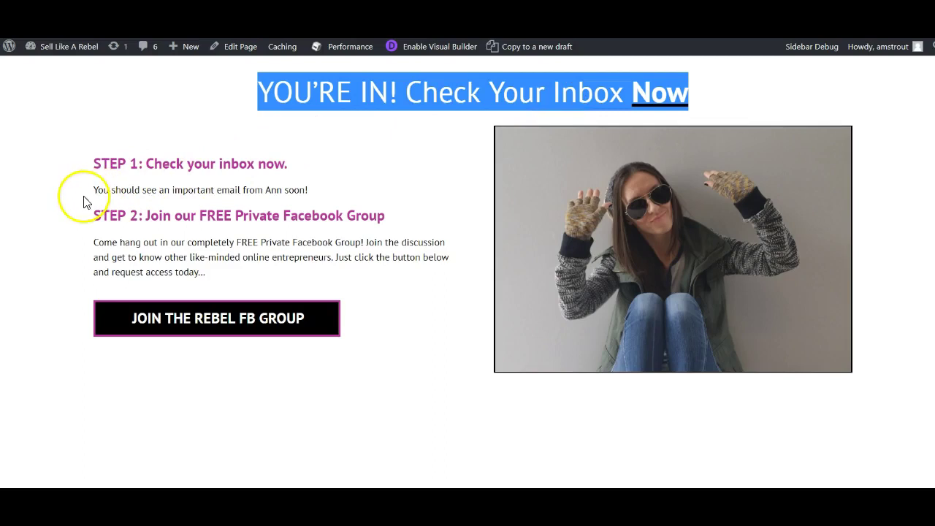
pyautogui.moveTo(94, 173); pyautogui.dragTo(79, 192)
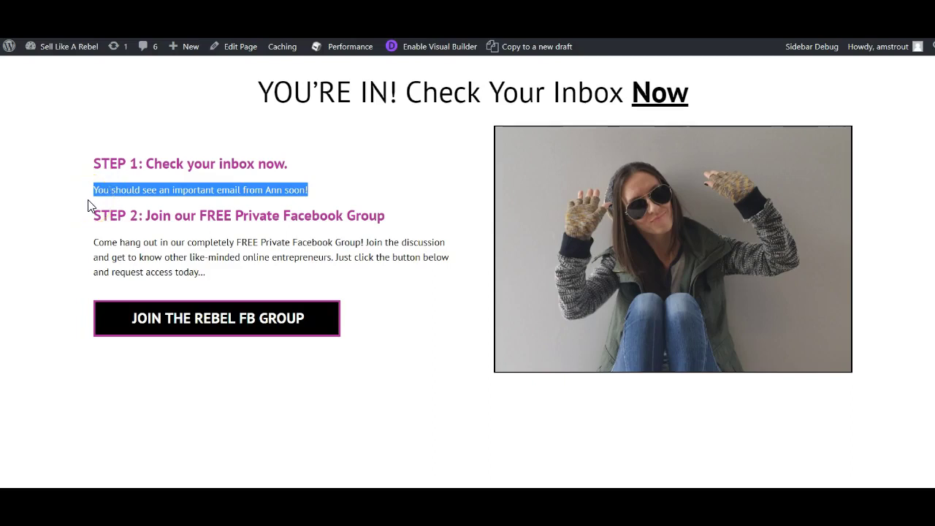
pyautogui.click(130, 208)
pyautogui.click(133, 212)
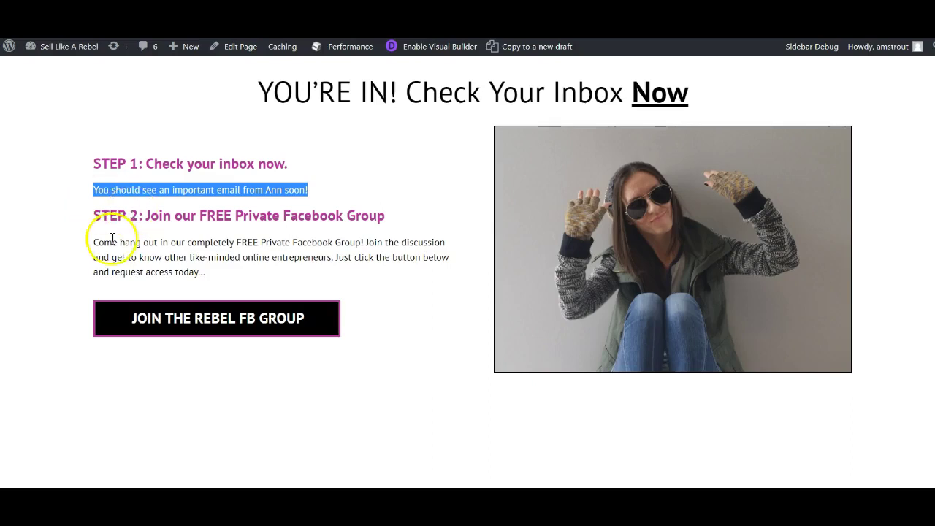
pyautogui.moveTo(90, 215); pyautogui.dragTo(340, 209)
pyautogui.click(390, 213)
pyautogui.tripleClick(389, 213)
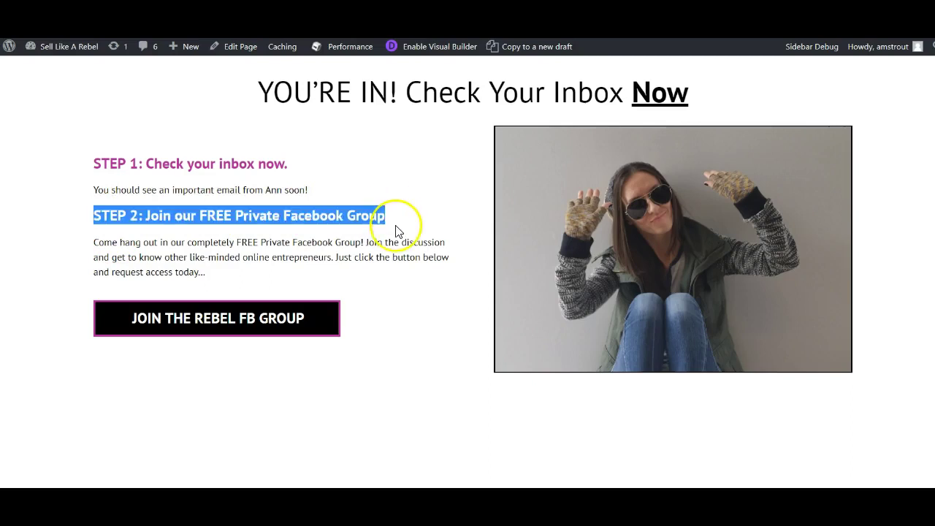
# - Follow the confirmation page's link to the Rebel Facebook group and look through the group's discussion
pyautogui.click(170, 322)
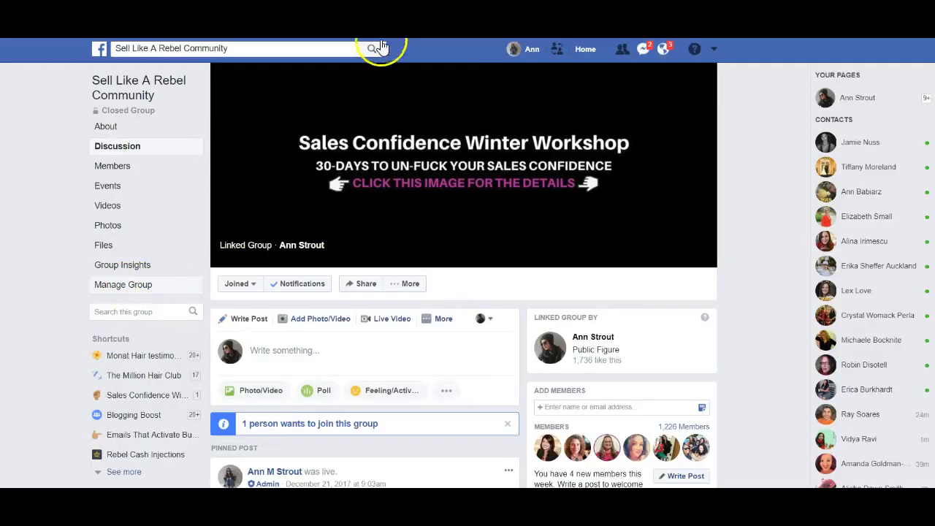
pyautogui.hotkey('ctrl', 'w')
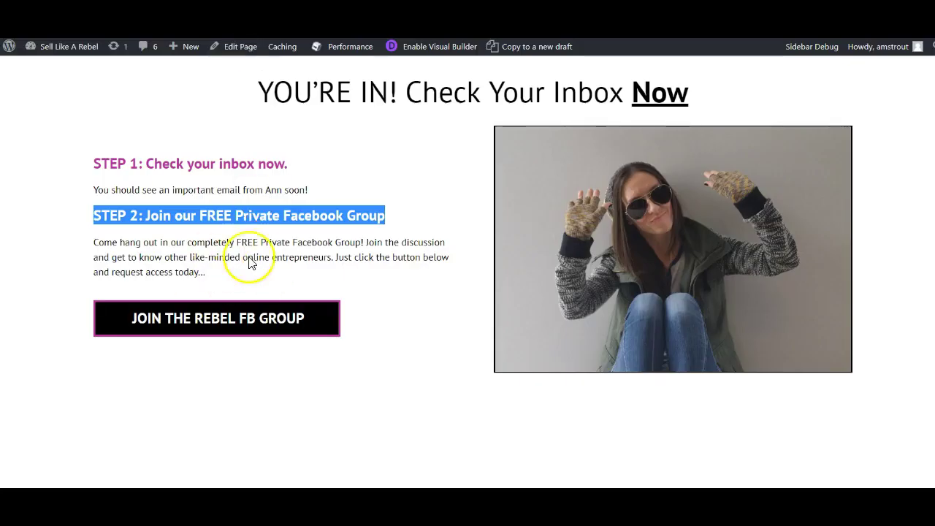
pyautogui.click(392, 348)
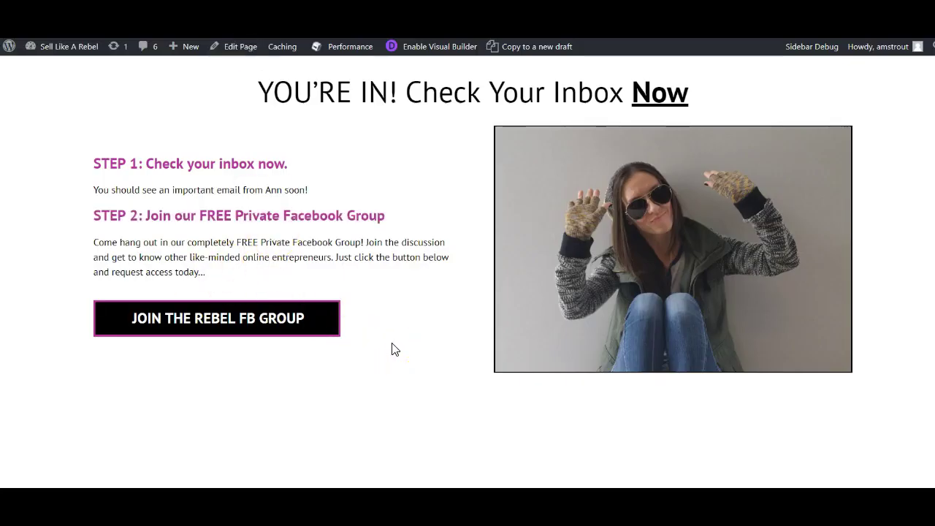
pyautogui.click(255, 317)
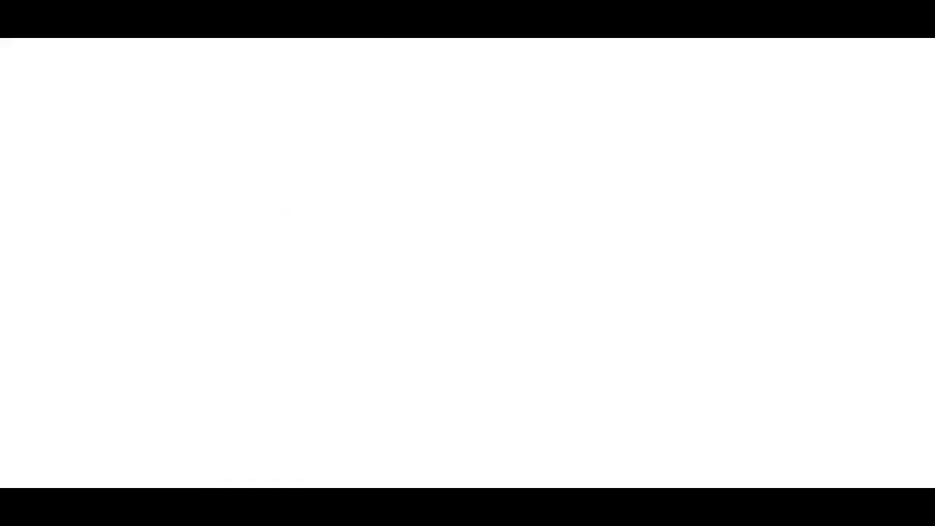
pyautogui.scroll(-2, 247, 328)
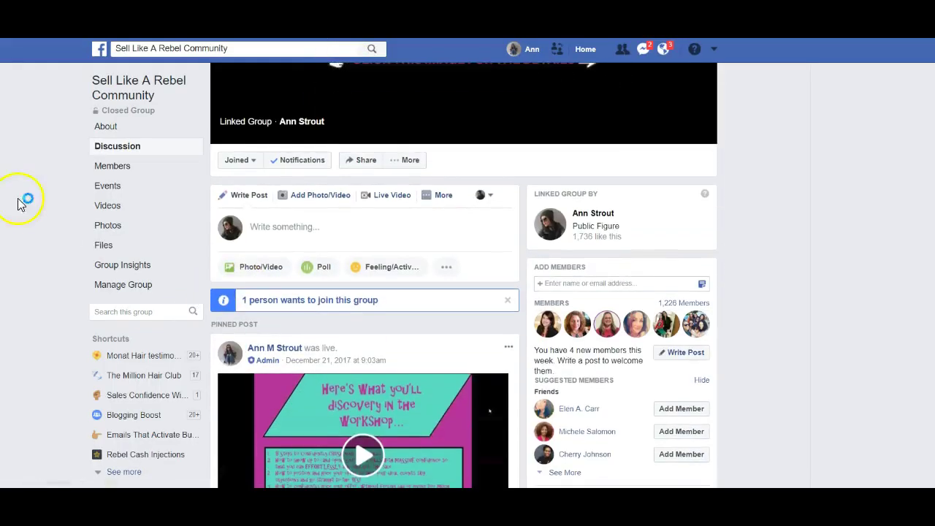
pyautogui.scroll(-2, 181, 334)
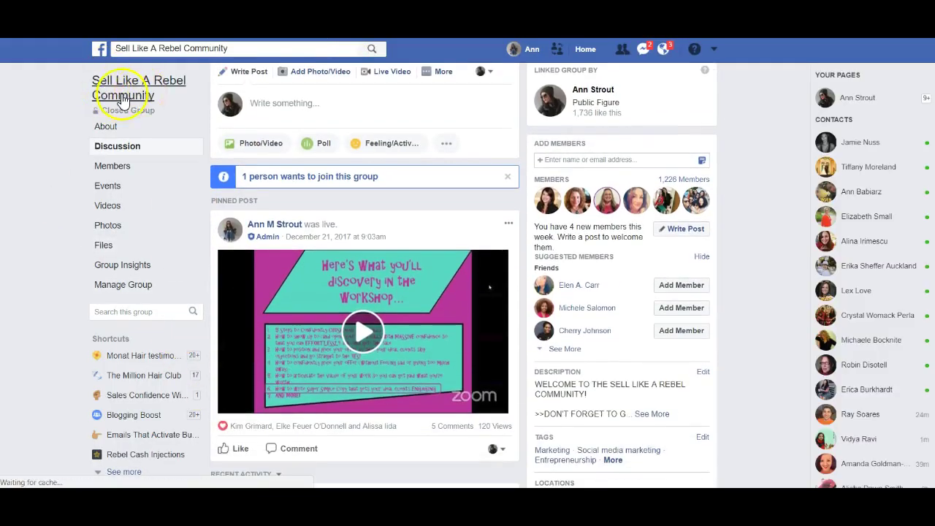
pyautogui.scroll(-5, 219, 409)
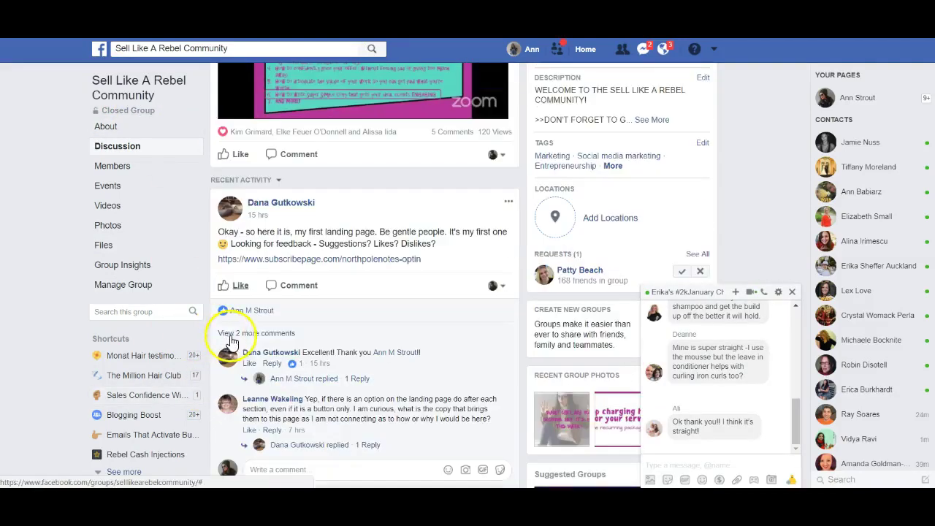
pyautogui.scroll(-1, 365, 292)
pyautogui.scroll(1, 365, 292)
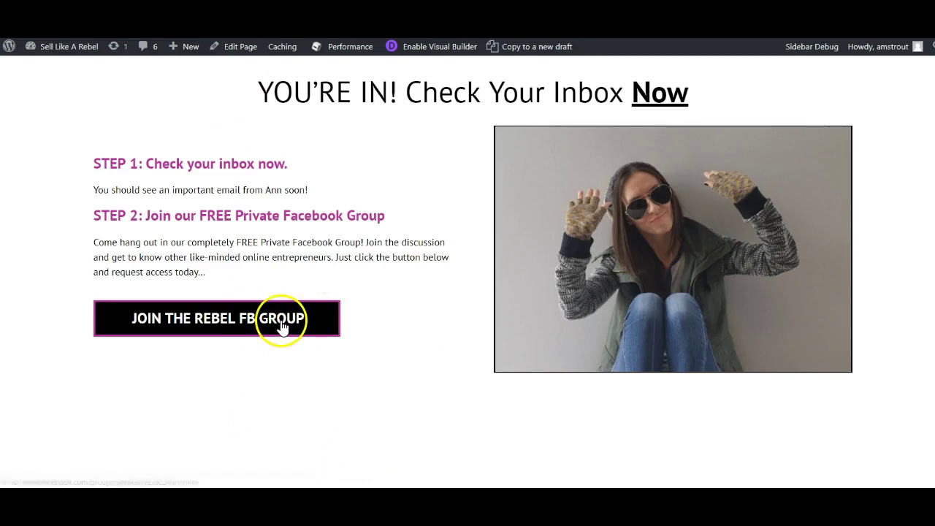
# - Review the Facebook group invitation text on the confirmation page and return to the PayPal button form
pyautogui.click(274, 331)
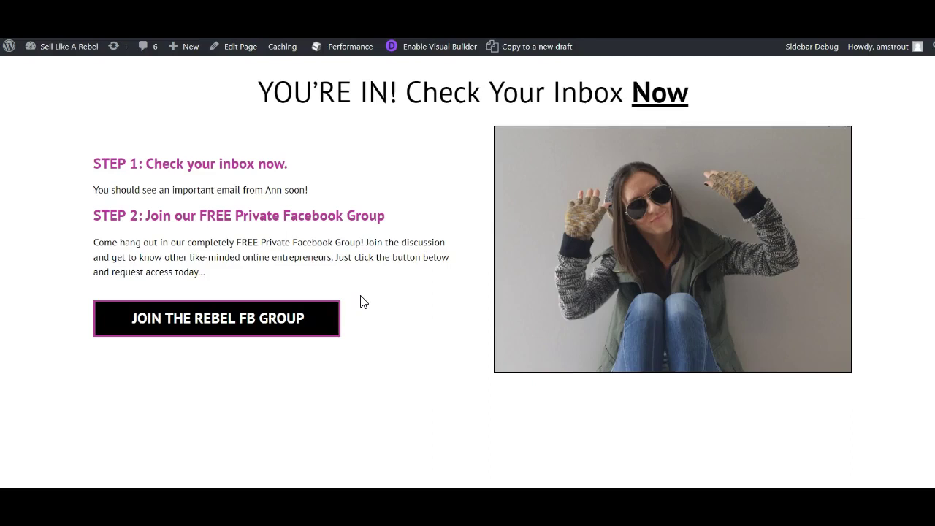
pyautogui.moveTo(382, 292); pyautogui.dragTo(63, 271)
pyautogui.moveTo(388, 212); pyautogui.dragTo(92, 218)
pyautogui.click(393, 183)
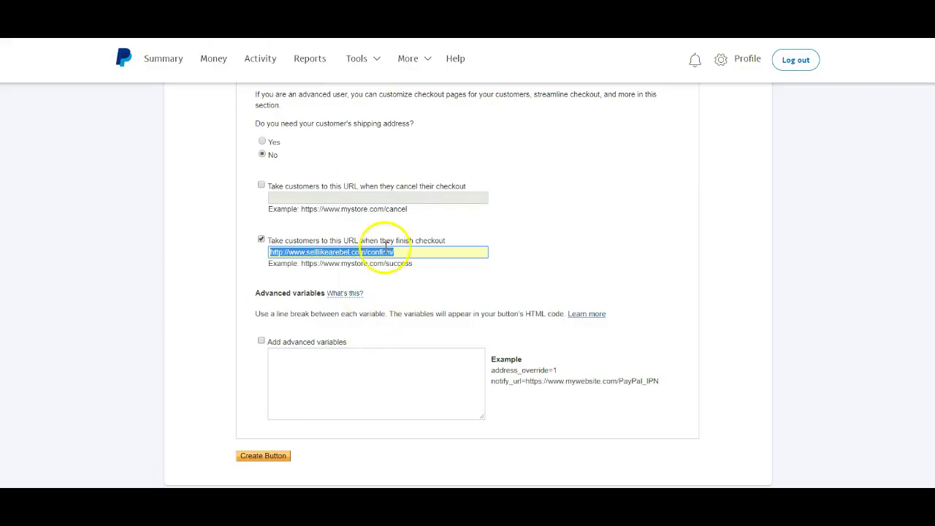
# - Check the finish-checkout URL and the remaining advanced options, and create the subscription button
pyautogui.click(334, 254)
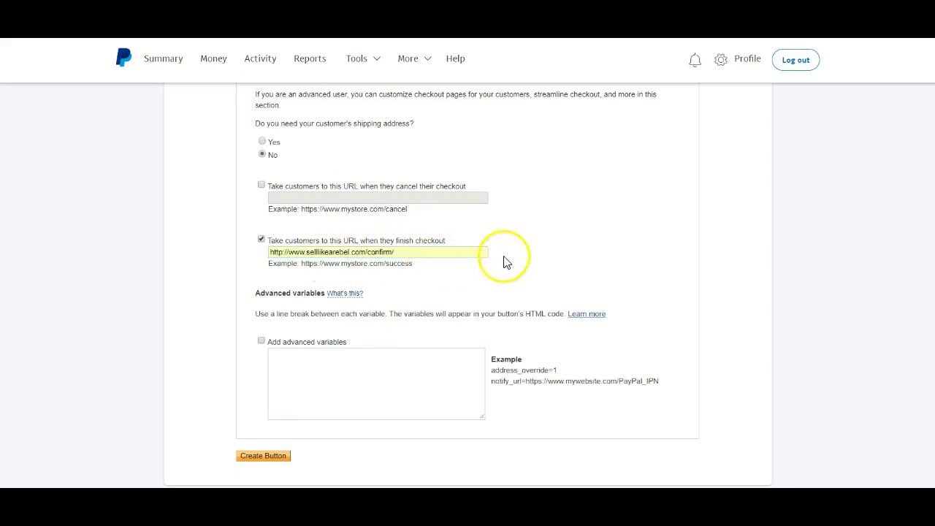
pyautogui.tripleClick(265, 251)
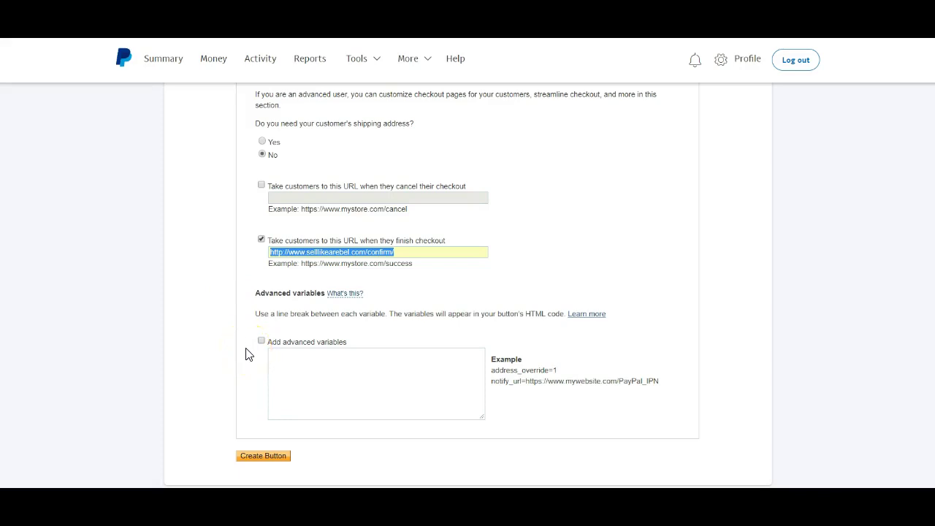
pyautogui.scroll(-2, 252, 351)
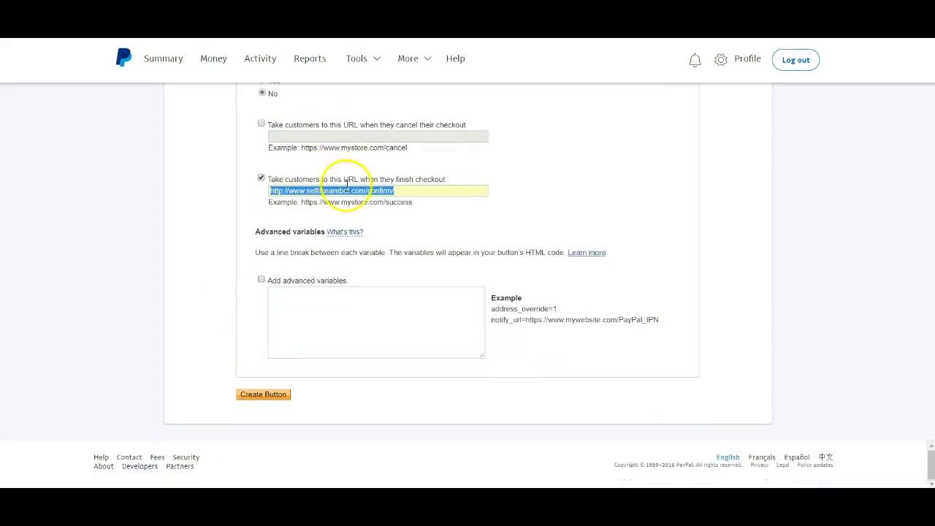
pyautogui.scroll(4, 338, 285)
pyautogui.scroll(-4, 343, 263)
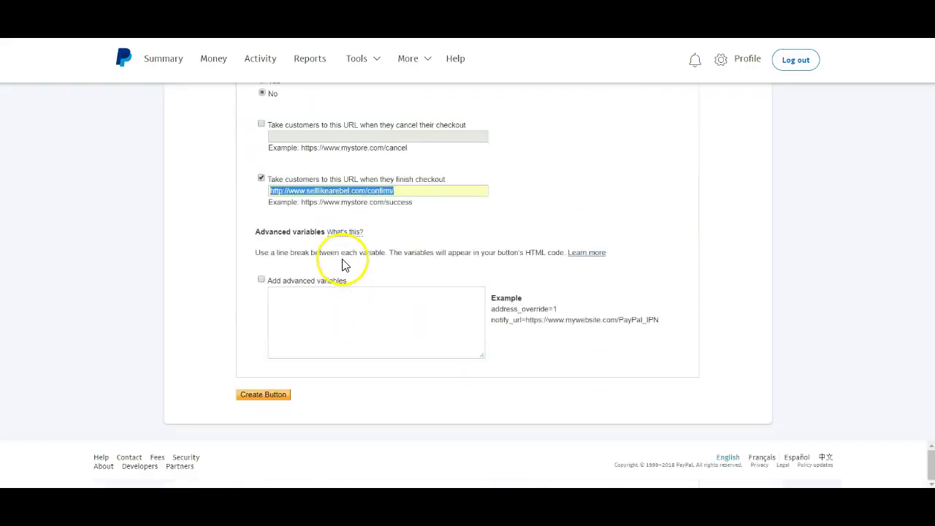
pyautogui.click(232, 241)
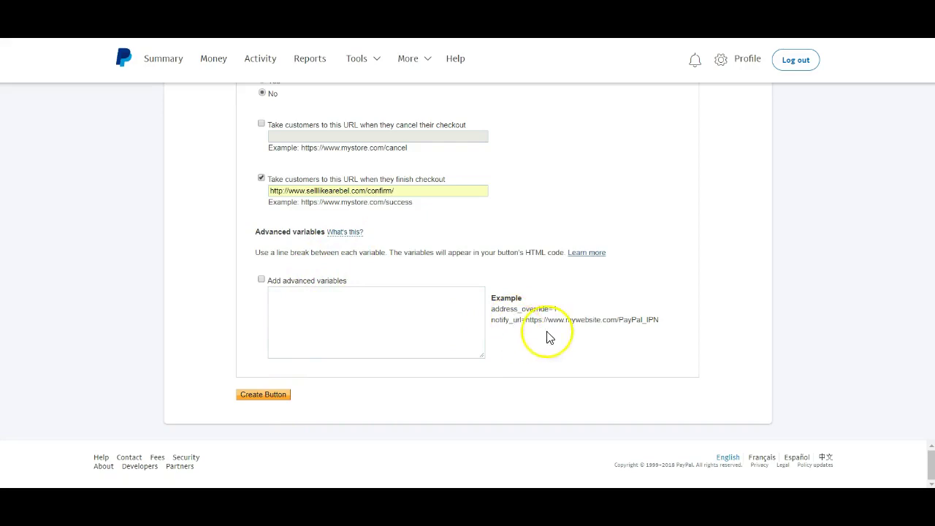
pyautogui.click(242, 398)
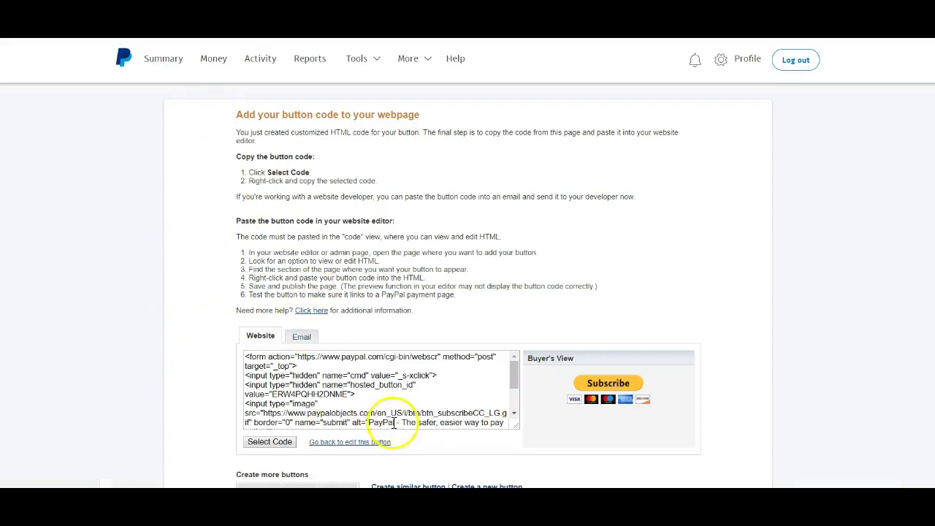
# - Examine the website version of the new button's code and select the whole HTML snippet
pyautogui.scroll(-1, 219, 282)
pyautogui.doubleClick(269, 275)
pyautogui.click(268, 276)
pyautogui.doubleClick(269, 277)
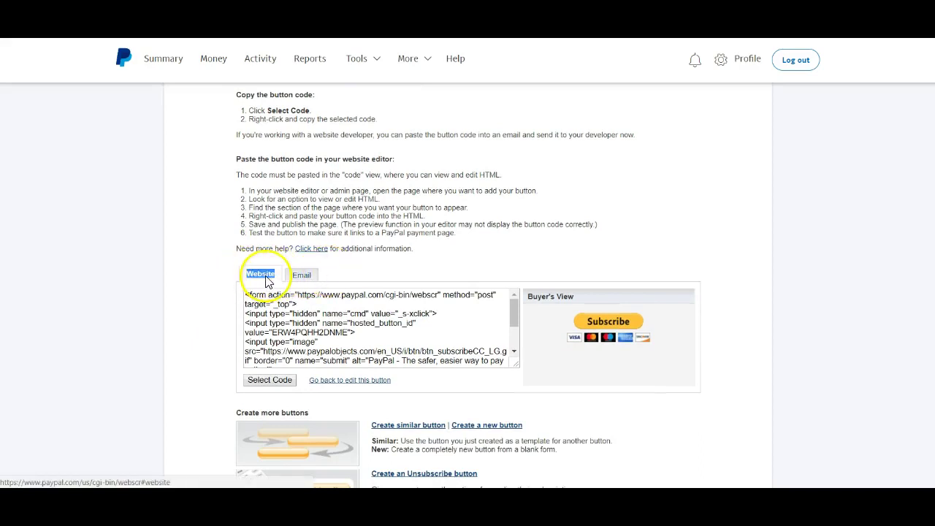
pyautogui.click(228, 315)
pyautogui.click(278, 316)
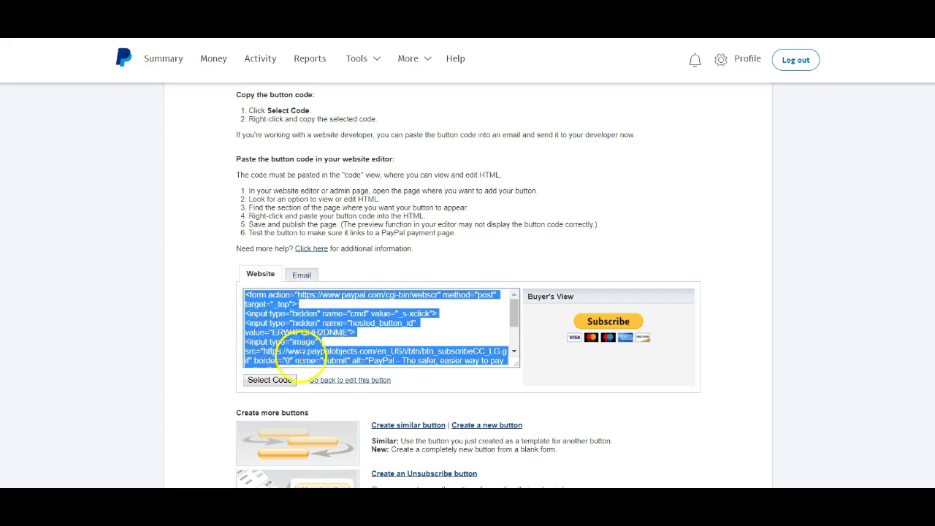
# - Copy the email version of the subscription button's payment link and open Bitly in a new browser tab
pyautogui.click(302, 275)
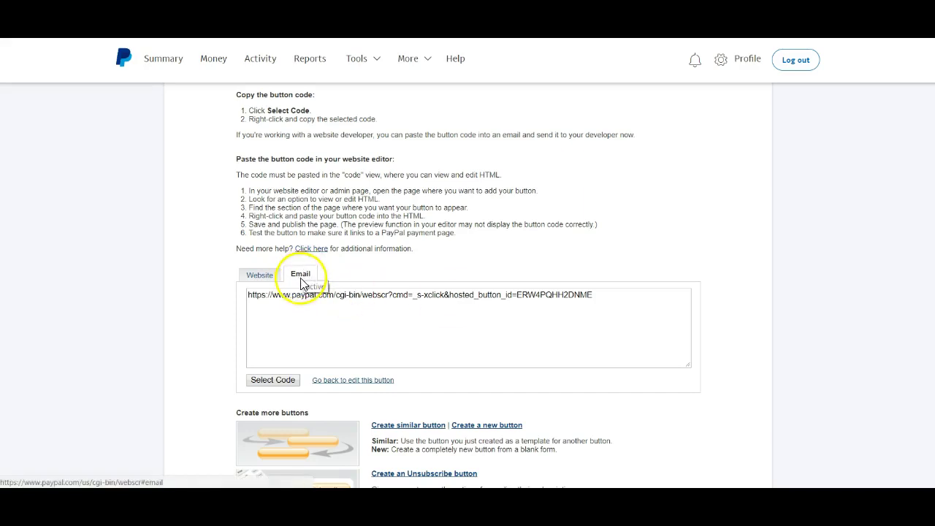
pyautogui.click(289, 301)
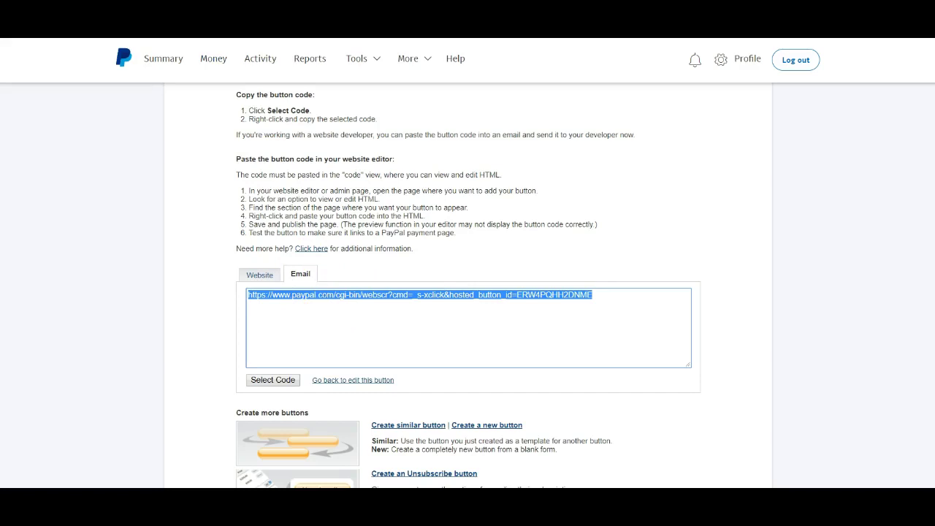
pyautogui.hotkey('ctrl', 't')
pyautogui.write('bit')
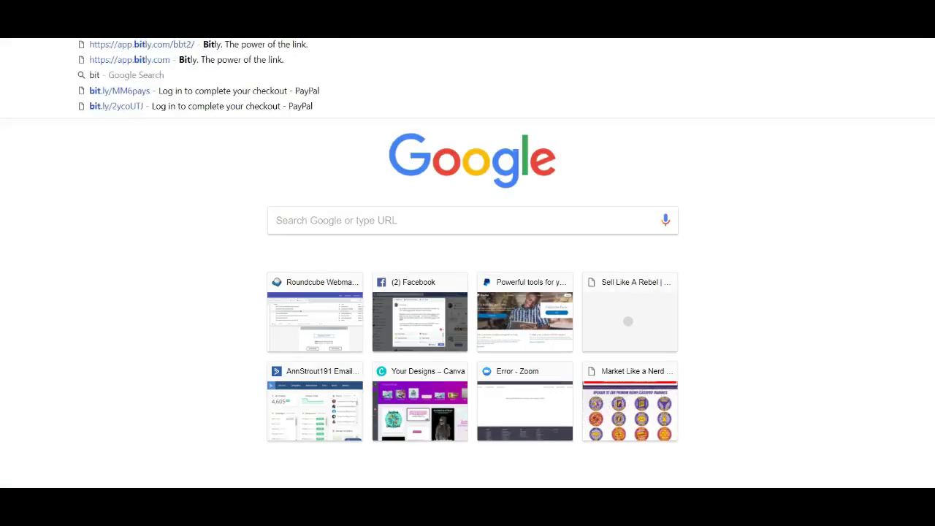
pyautogui.press('Return')
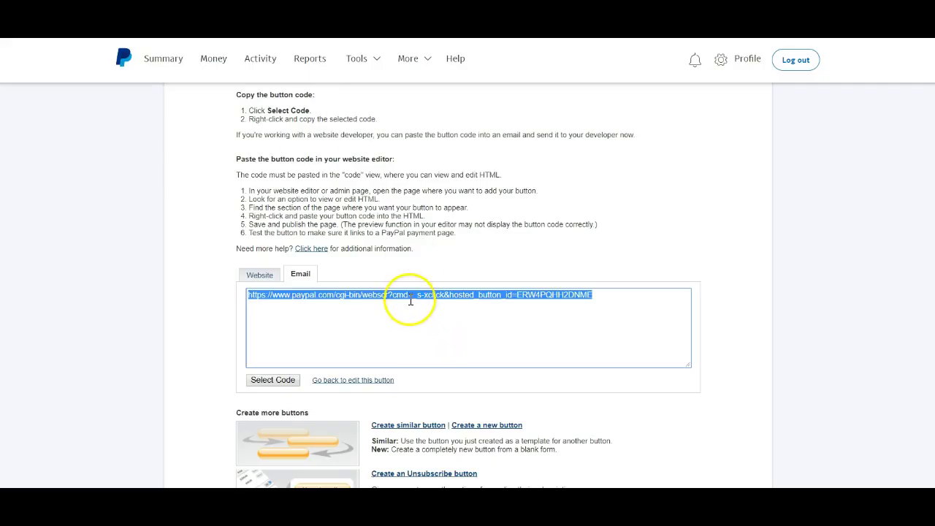
pyautogui.rightClick(410, 301)
pyautogui.click(417, 307)
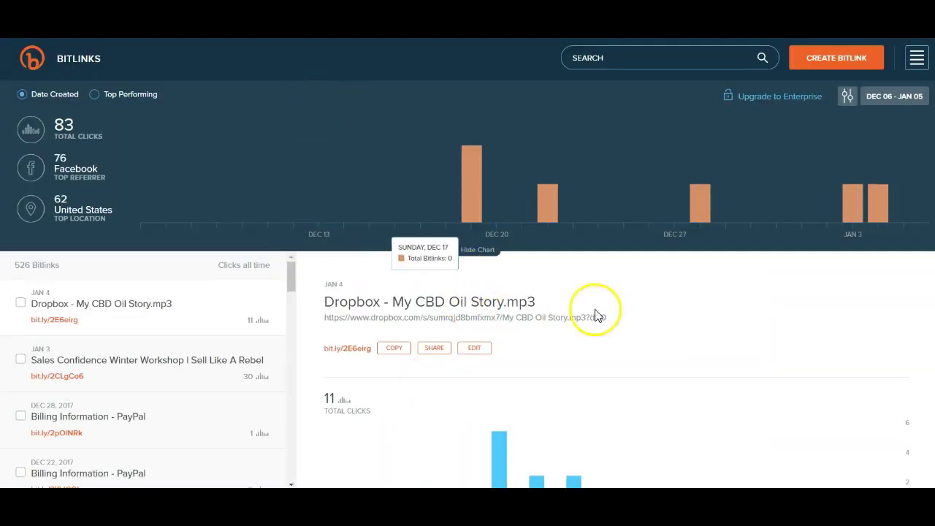
# - Create a Bitlink from the copied PayPal payment link and copy the shortened link
pyautogui.click(837, 57)
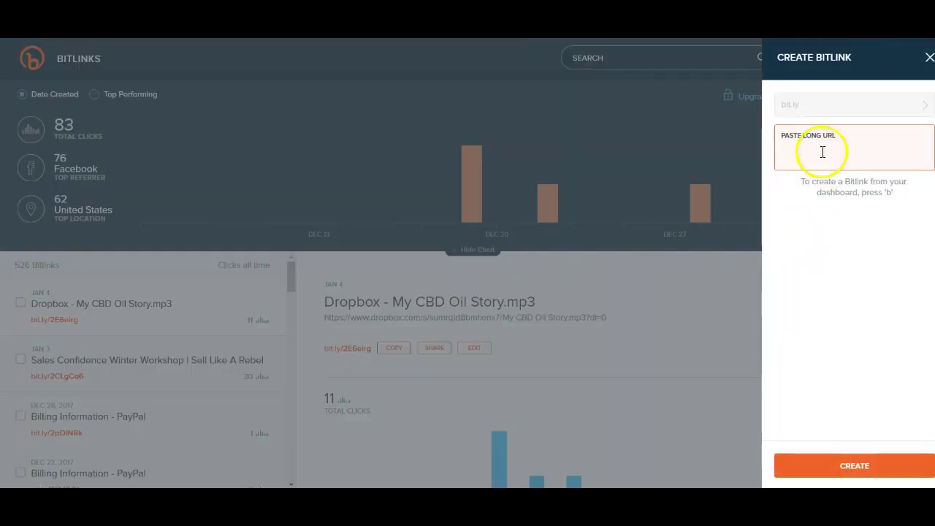
pyautogui.hotkey('ctrl', 'v')
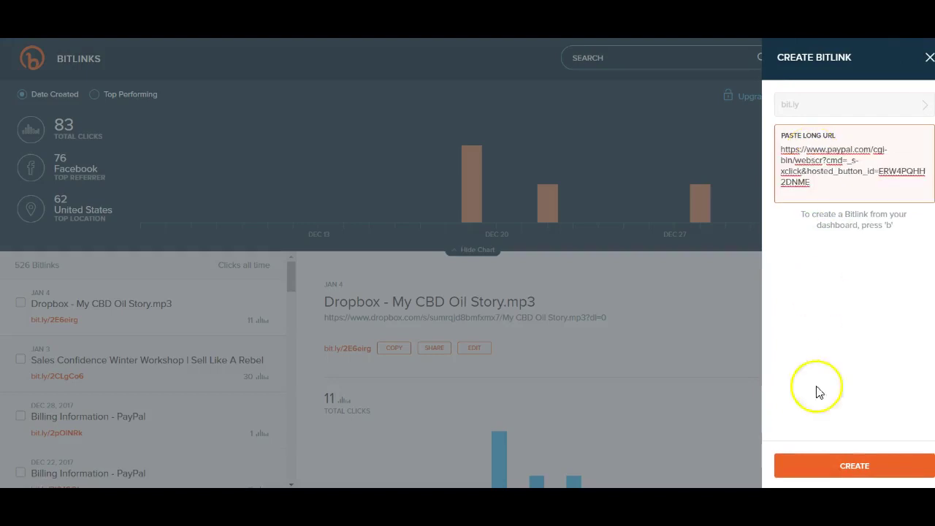
pyautogui.click(804, 466)
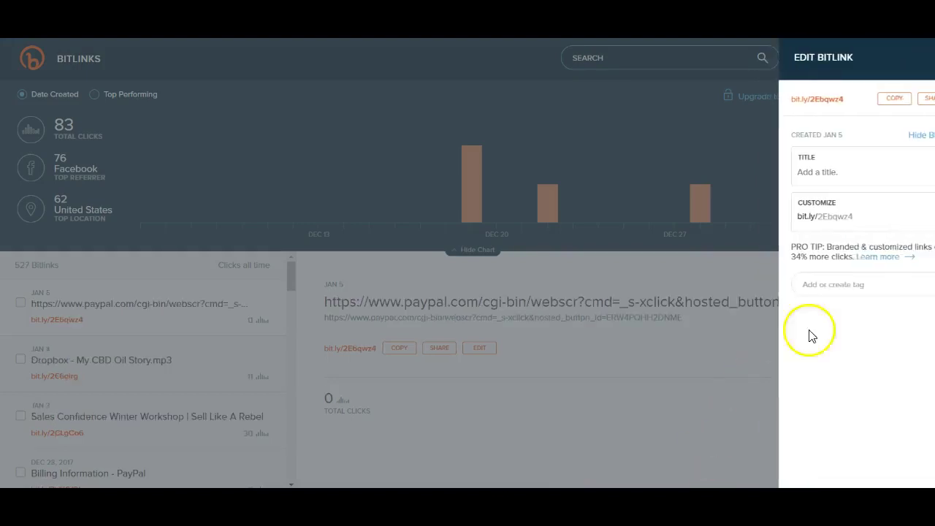
pyautogui.click(836, 217)
pyautogui.moveTo(837, 218); pyautogui.dragTo(772, 215)
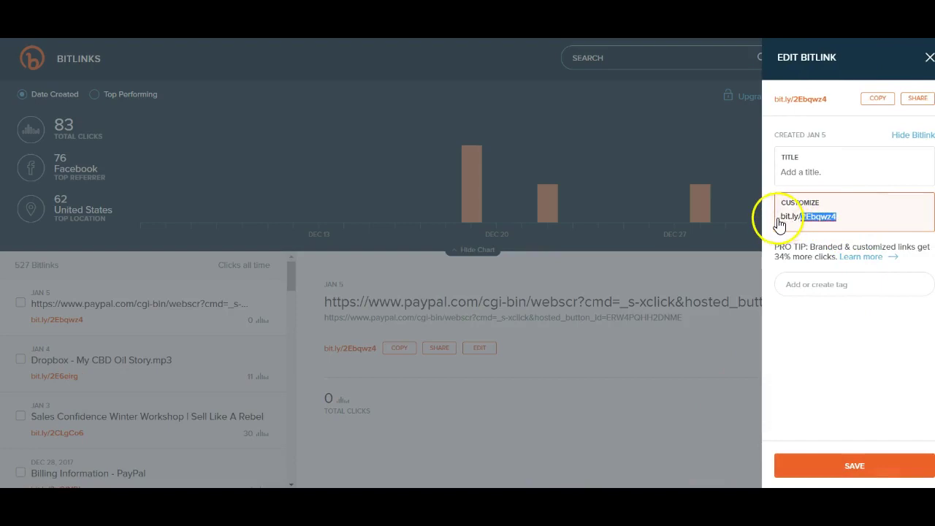
pyautogui.click(876, 102)
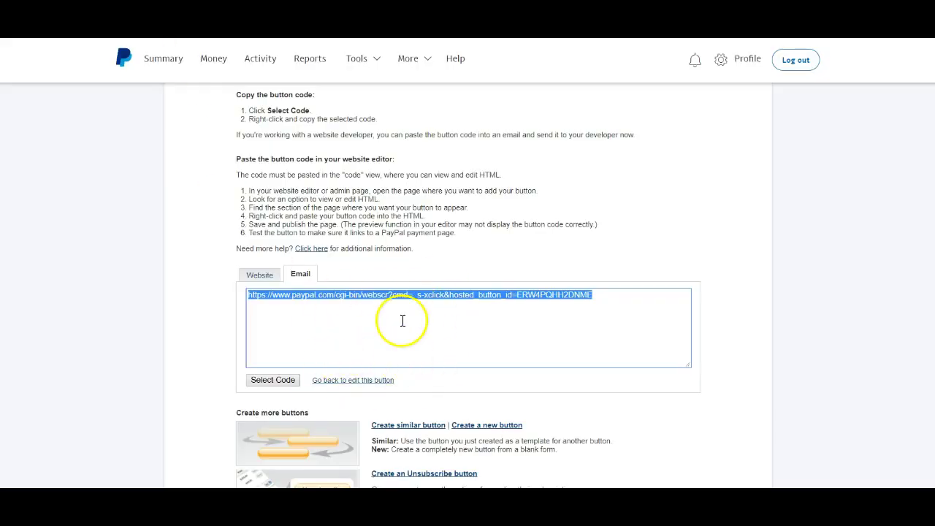
# - Return to PayPal and review the button's full email link and the options for creating more buttons
pyautogui.moveTo(607, 299); pyautogui.dragTo(246, 298)
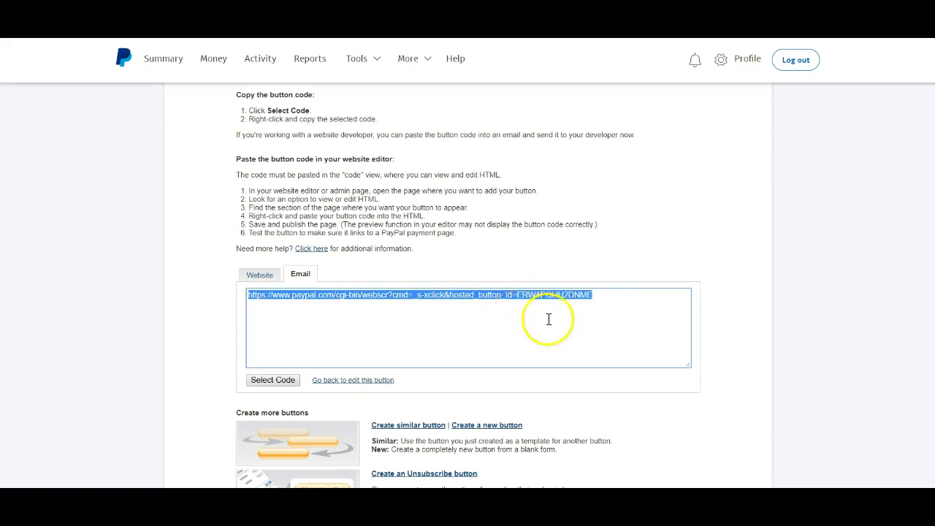
pyautogui.click(607, 299)
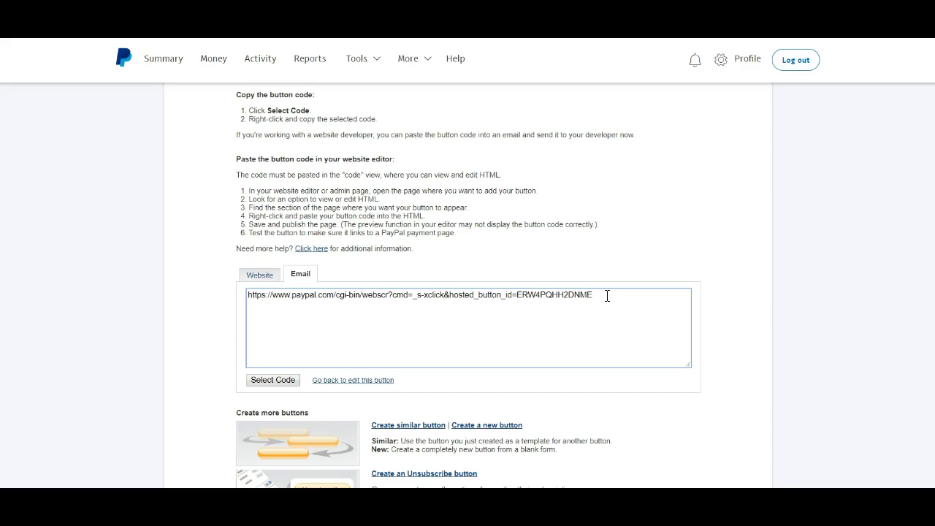
pyautogui.scroll(-3, 607, 296)
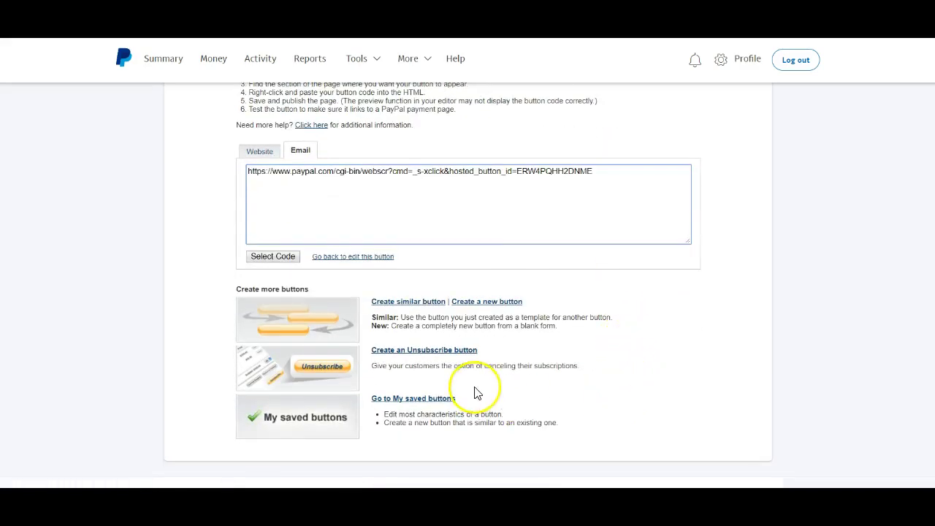
pyautogui.scroll(1, 514, 345)
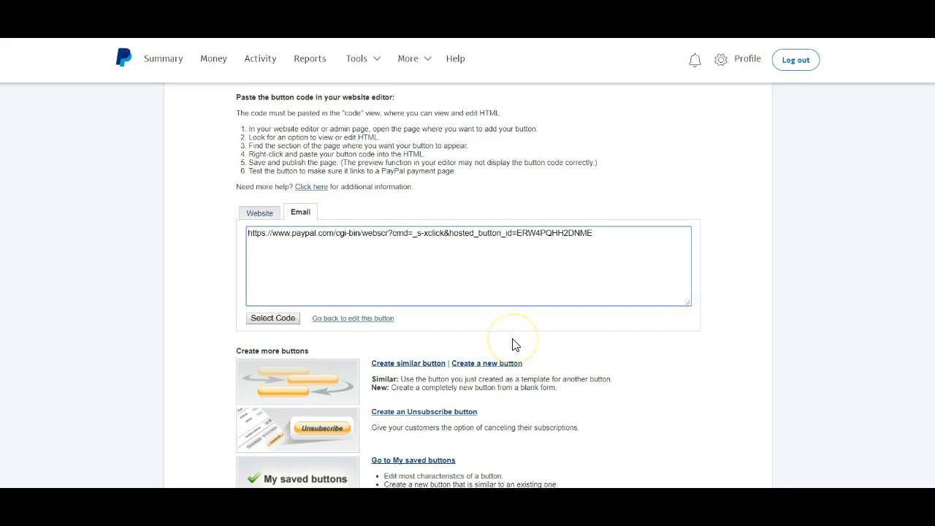